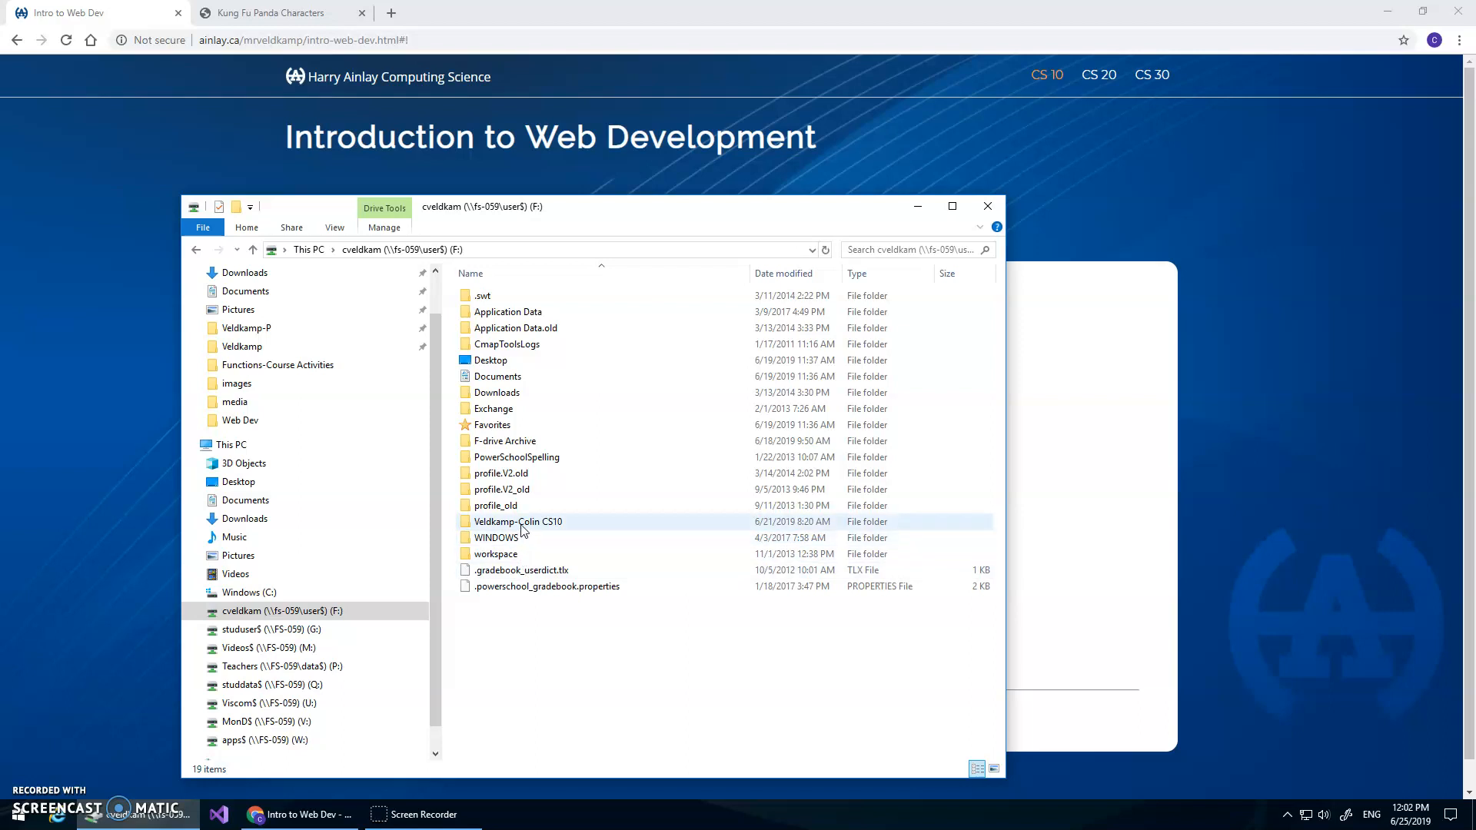
Open the web-dev-kfpanda-master project folder under Web Dev and preview its index.html in the browser
double_click(498, 296)
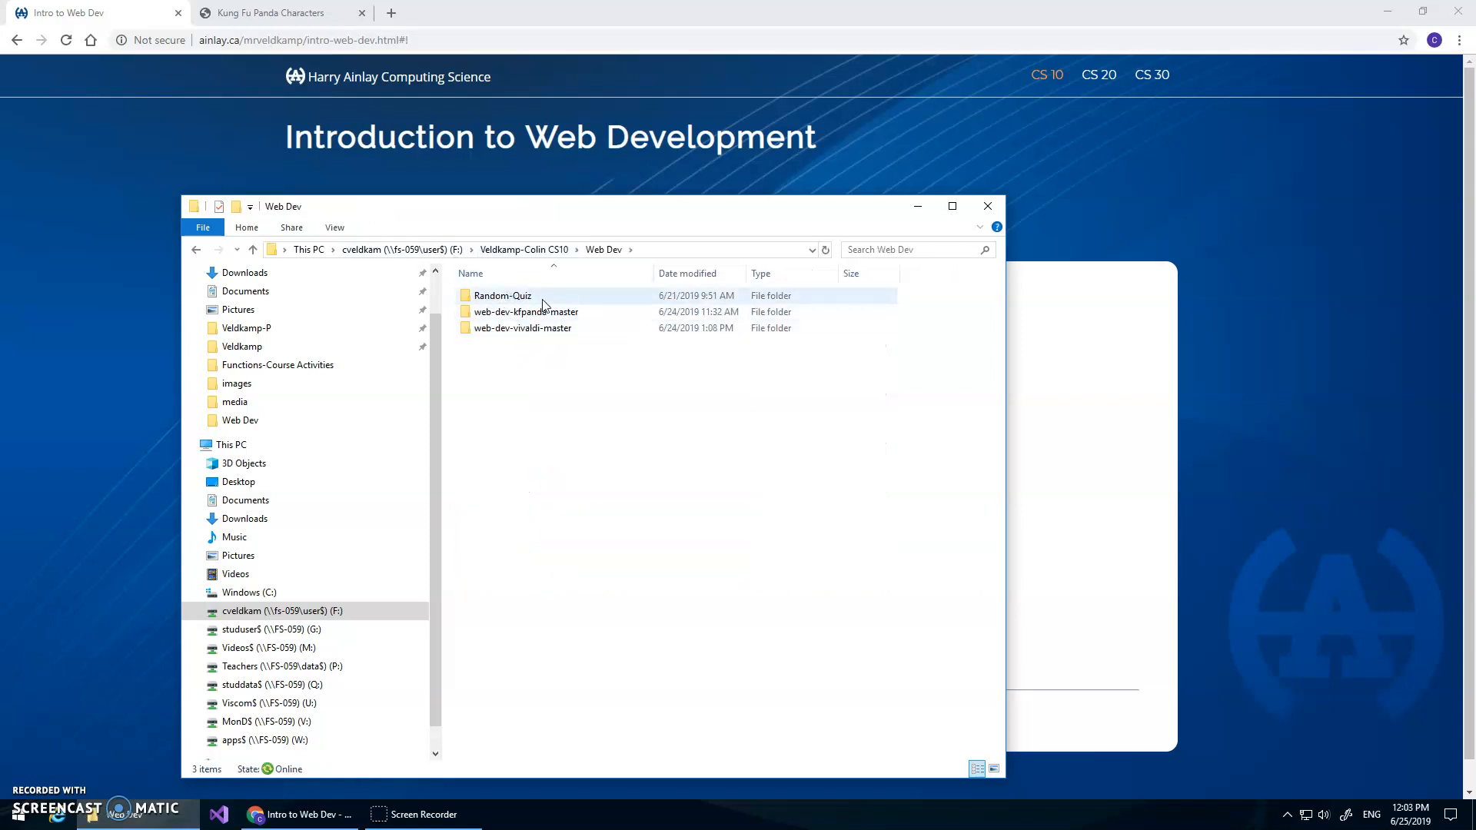
mouse_move(565, 331)
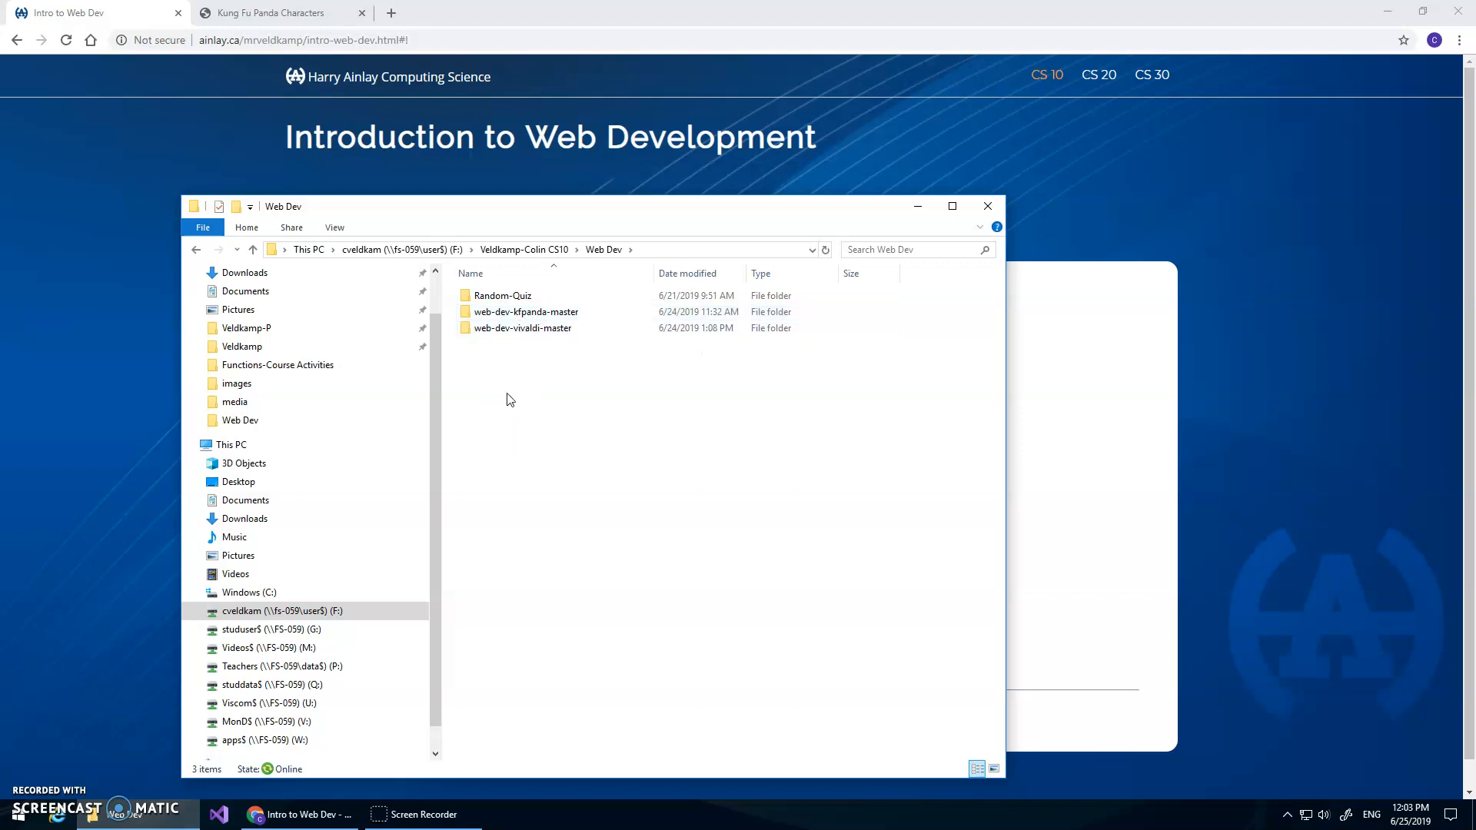
double_click(572, 313)
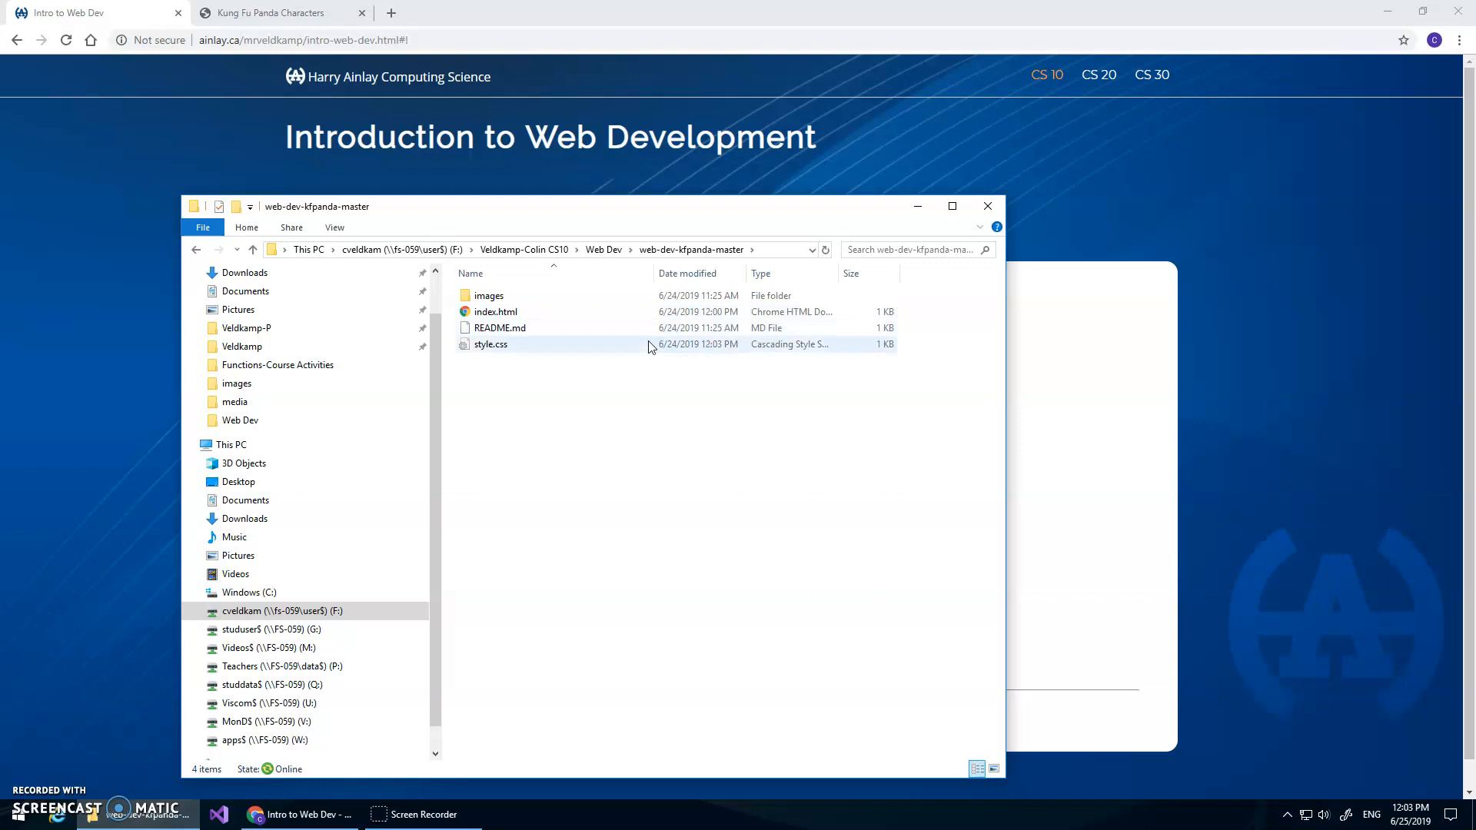
double_click(503, 311)
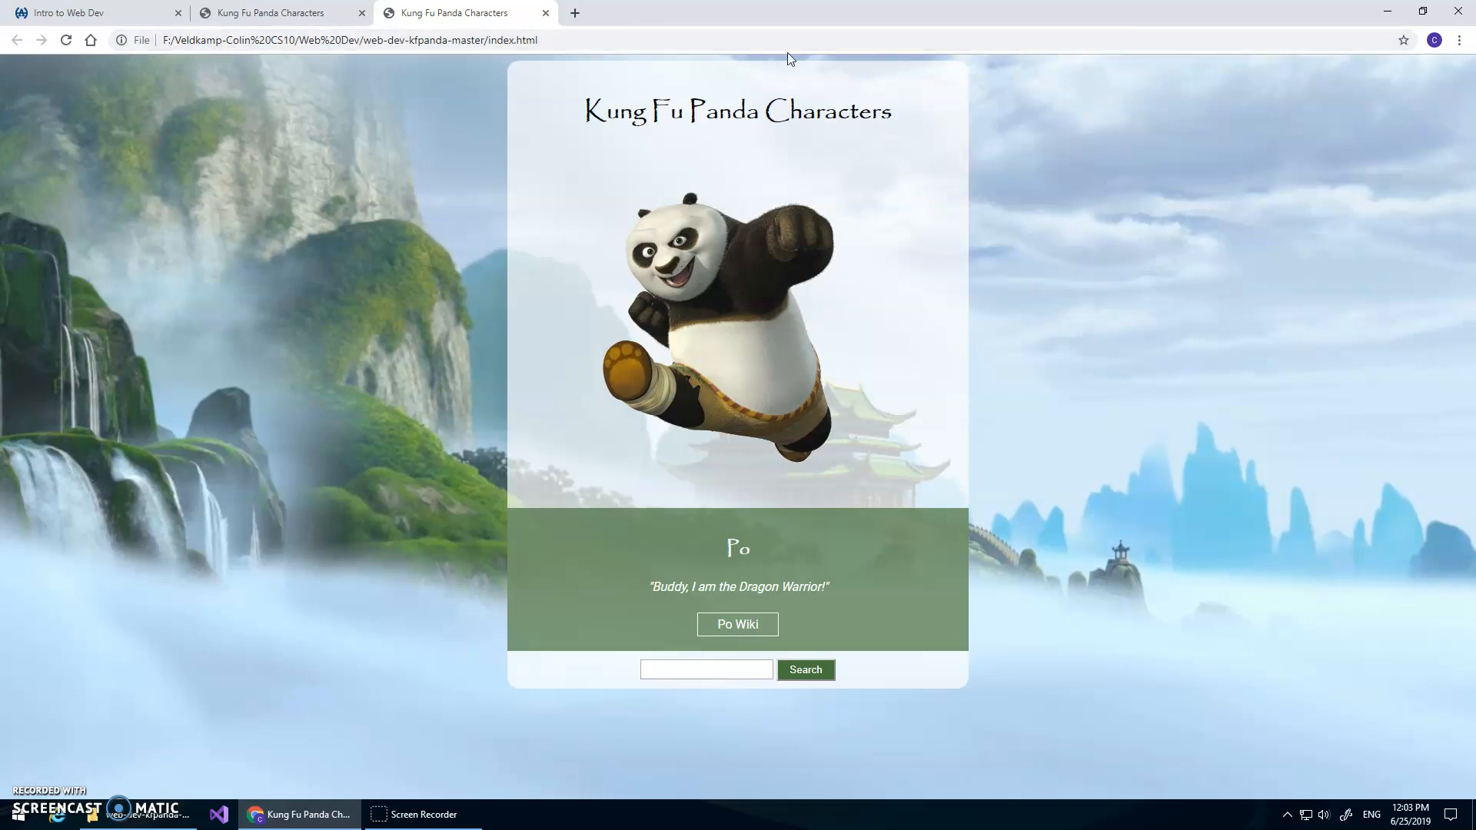
Read the Introduction and Publish How To sections of the Intro to Web Dev course page
click(100, 18)
click(317, 275)
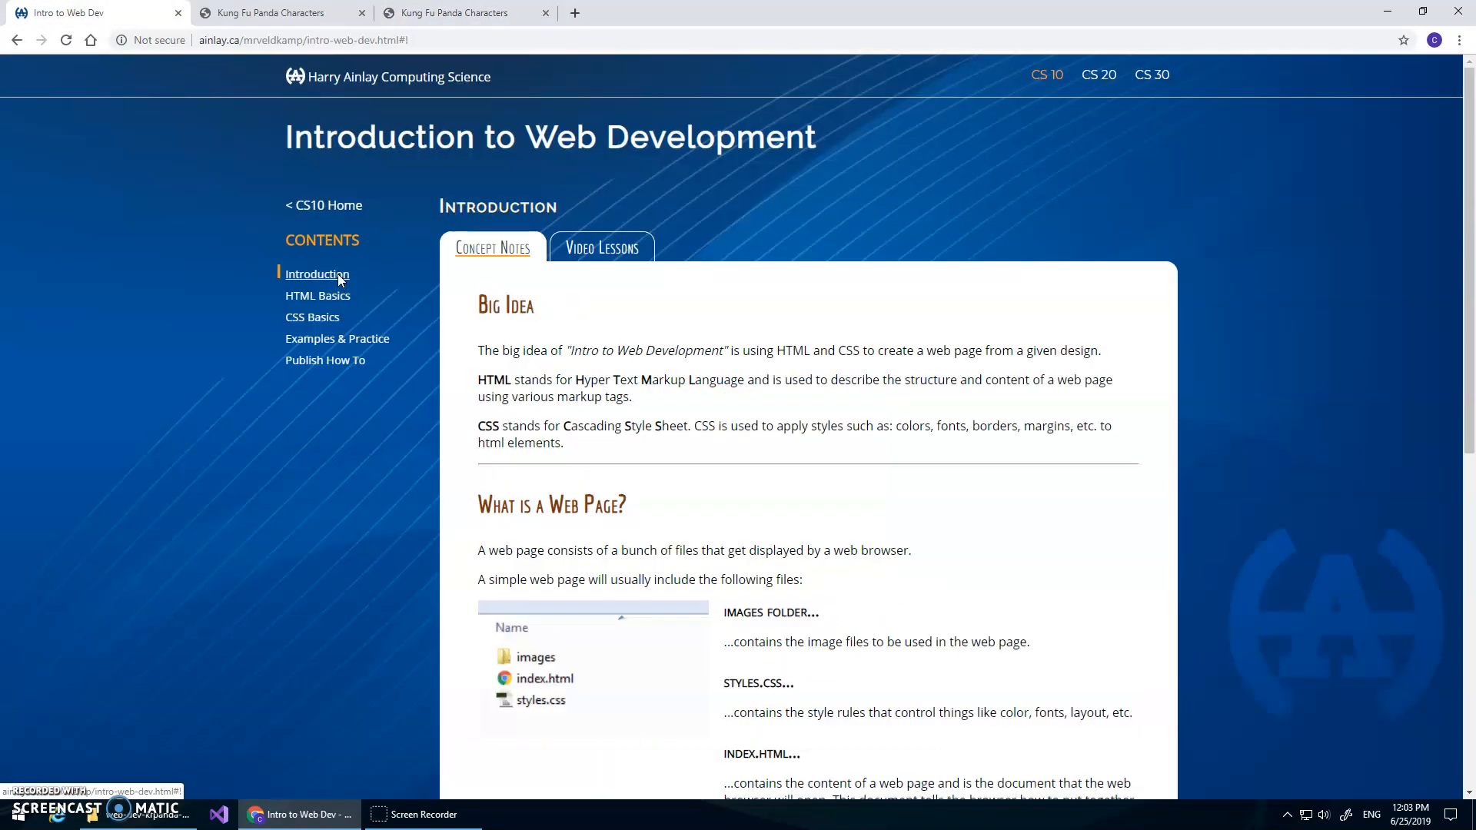
scroll(695, 482, down, 8)
scroll(693, 481, down, 2)
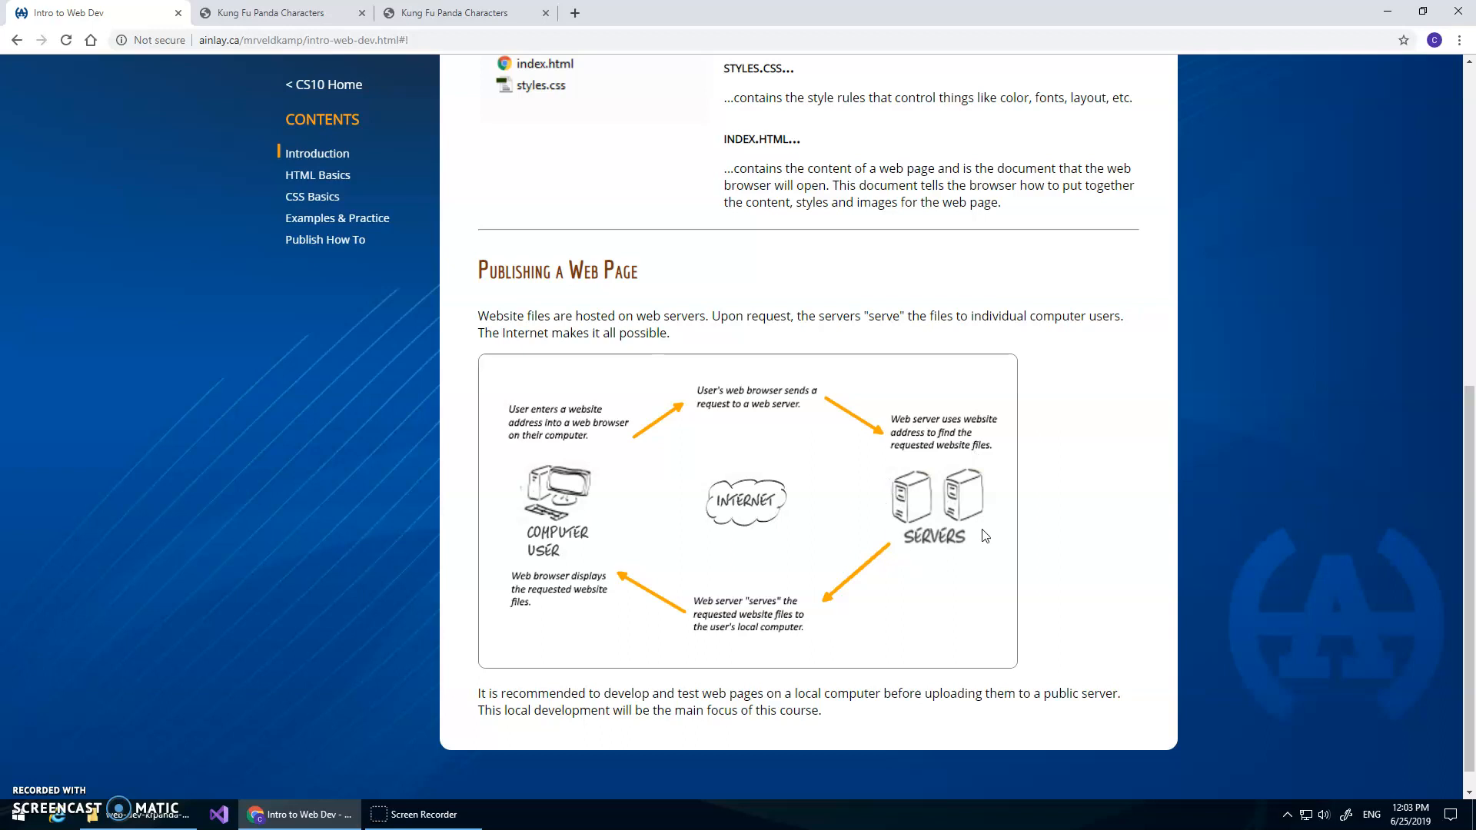
click(339, 241)
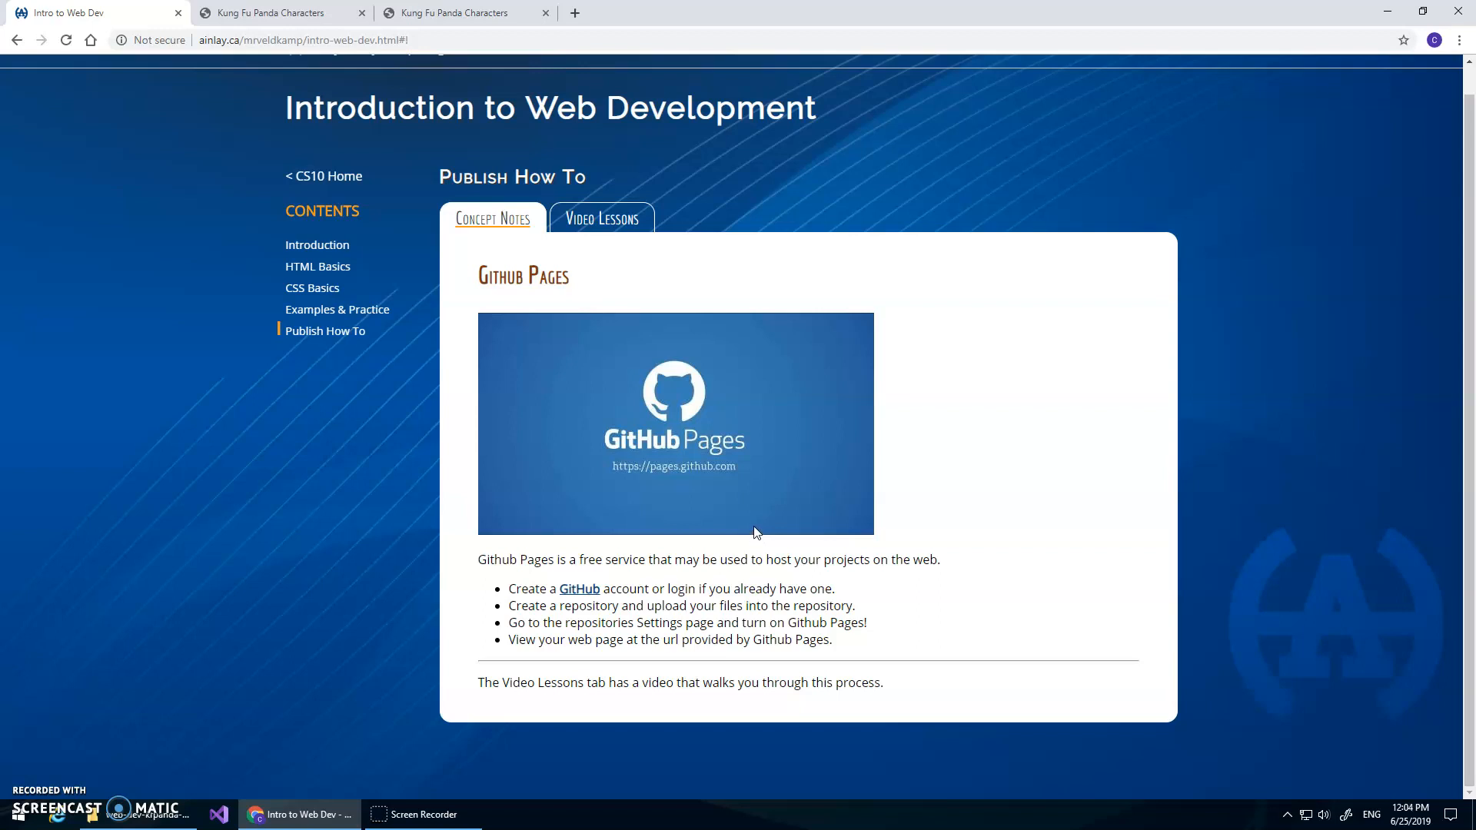
Go to GitHub and start a new repository named kfpanda-publish
click(581, 590)
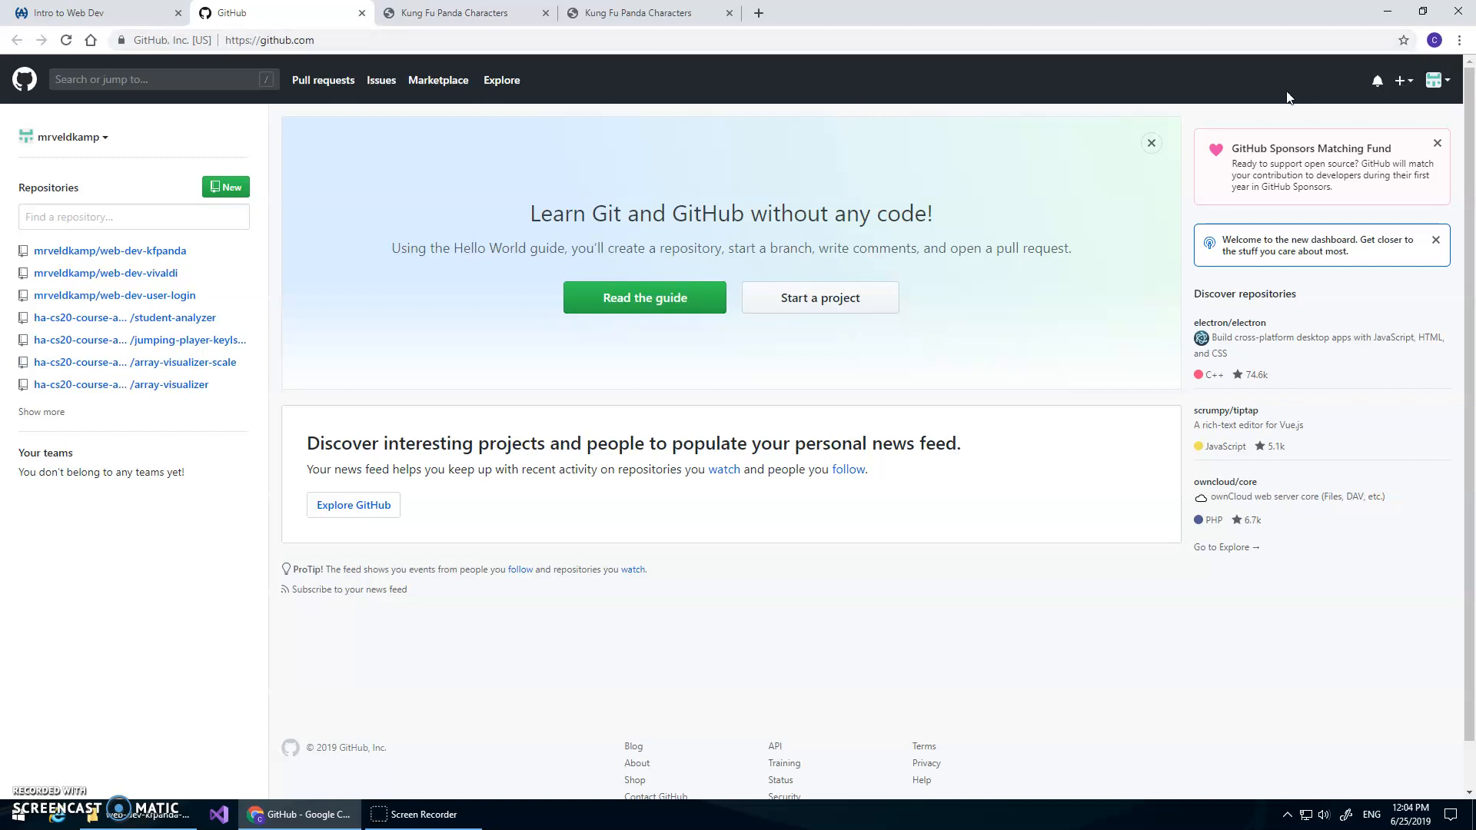
click(23, 86)
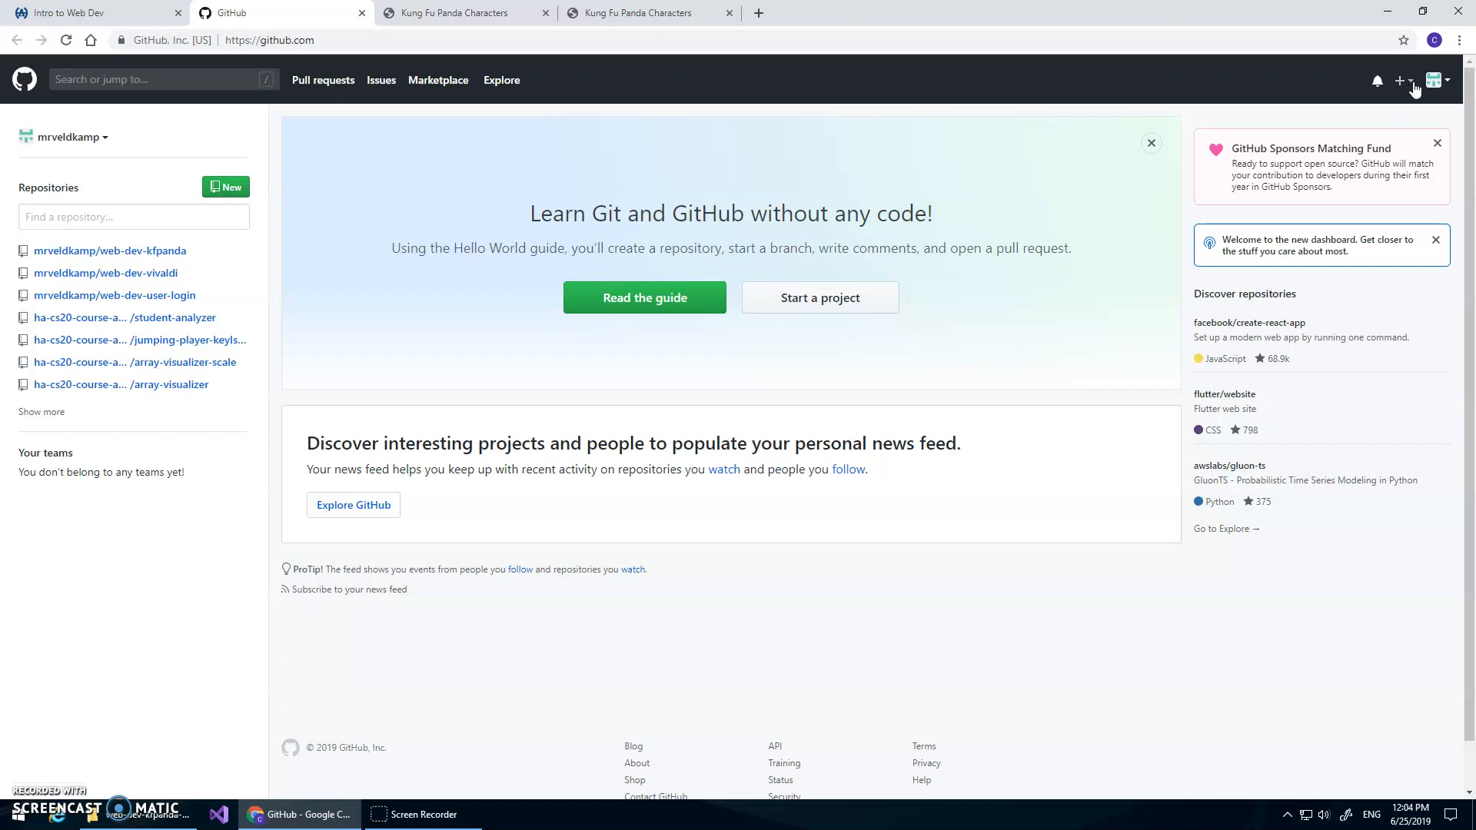
click(1401, 83)
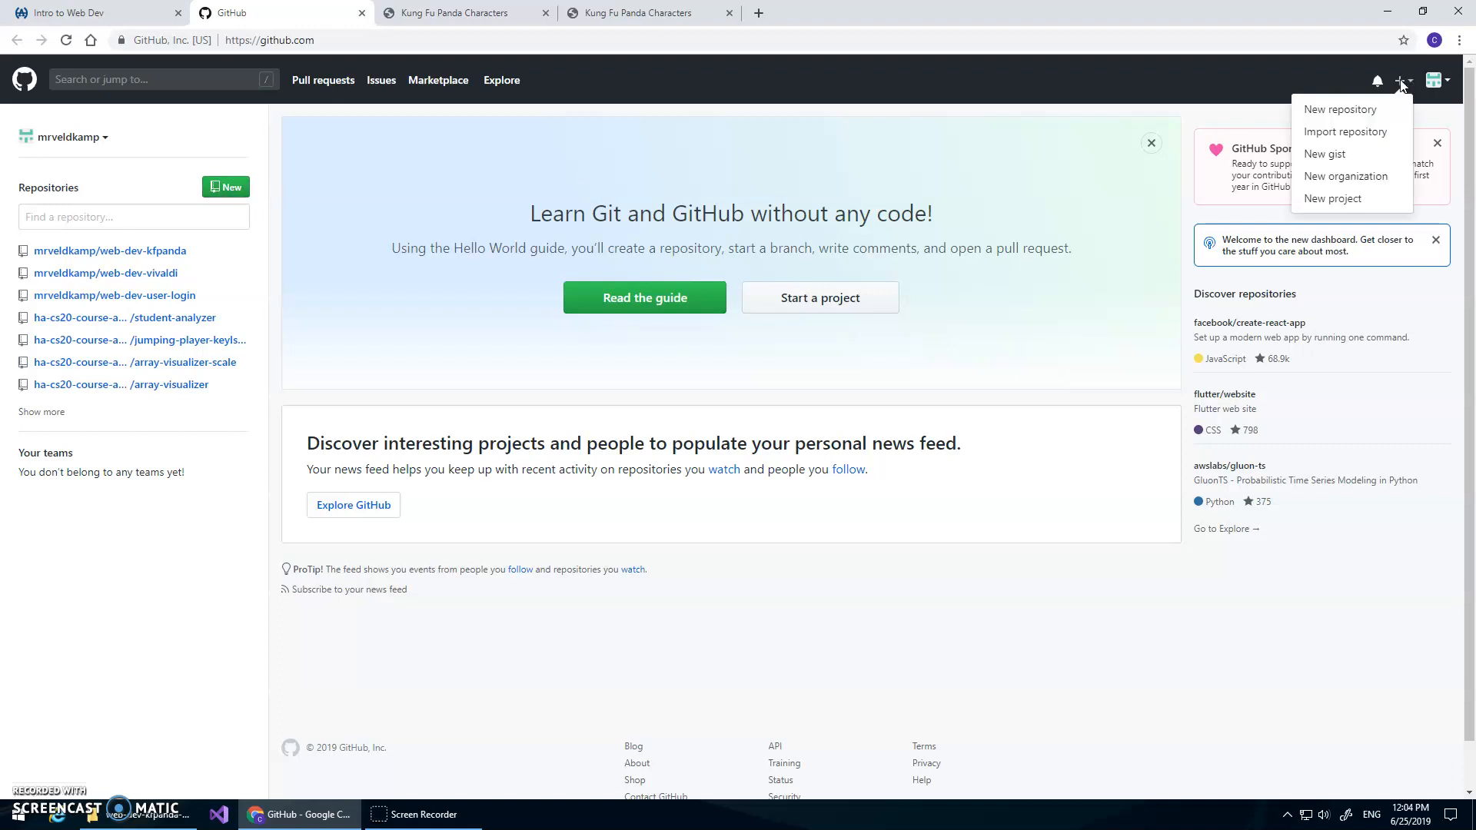
click(1354, 111)
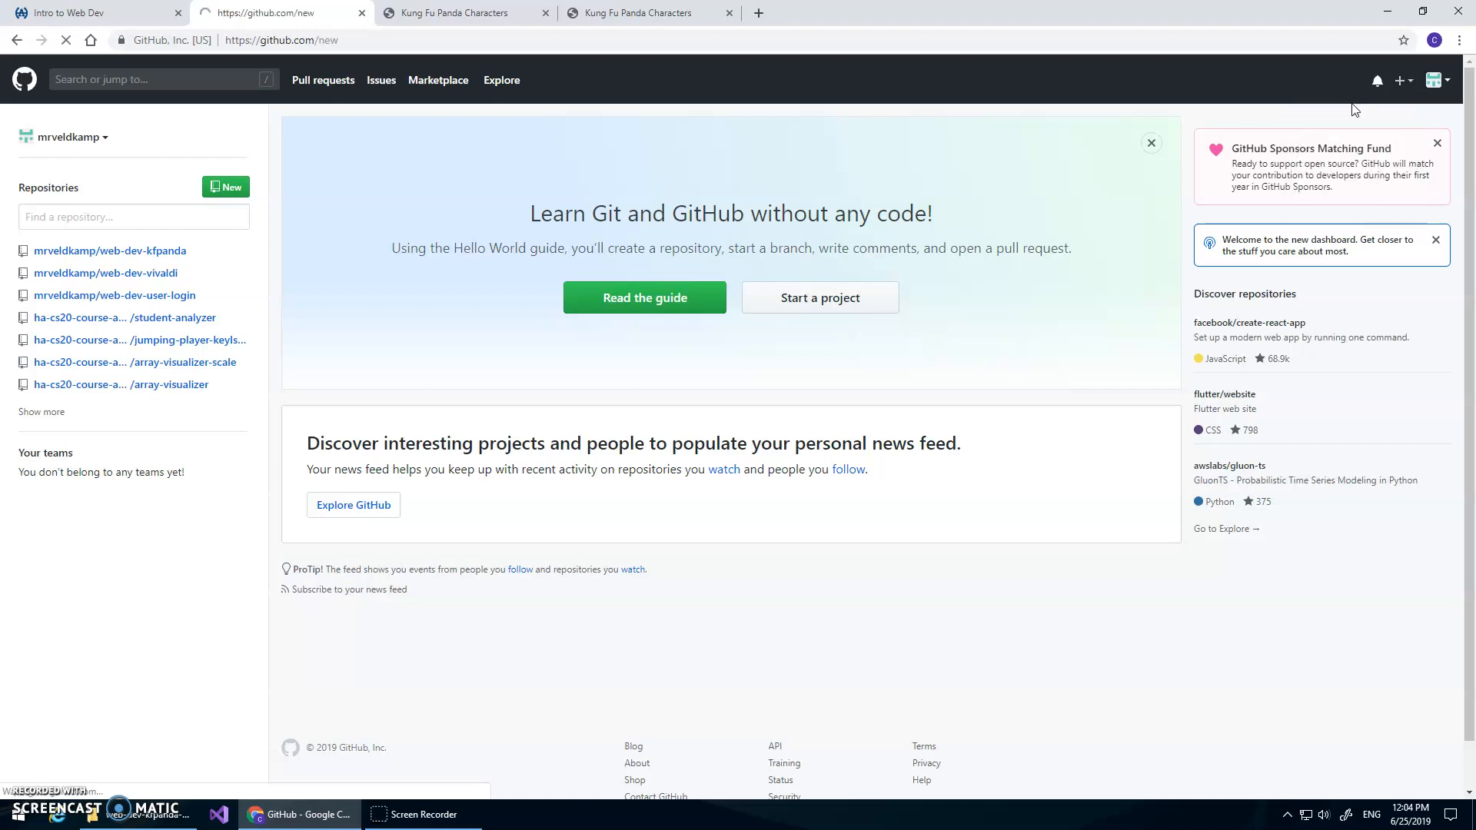
click(634, 276)
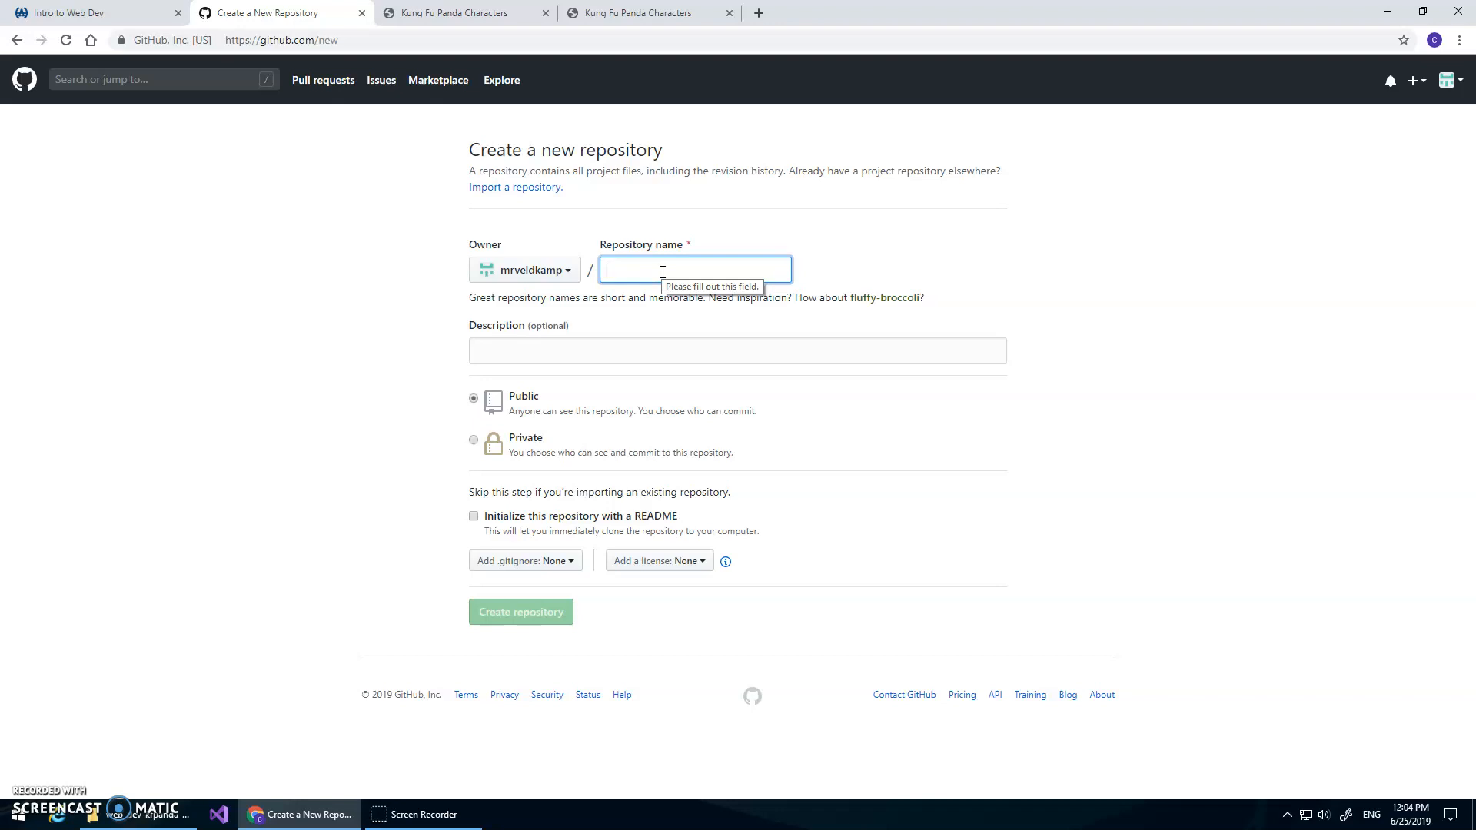
text(kfp)
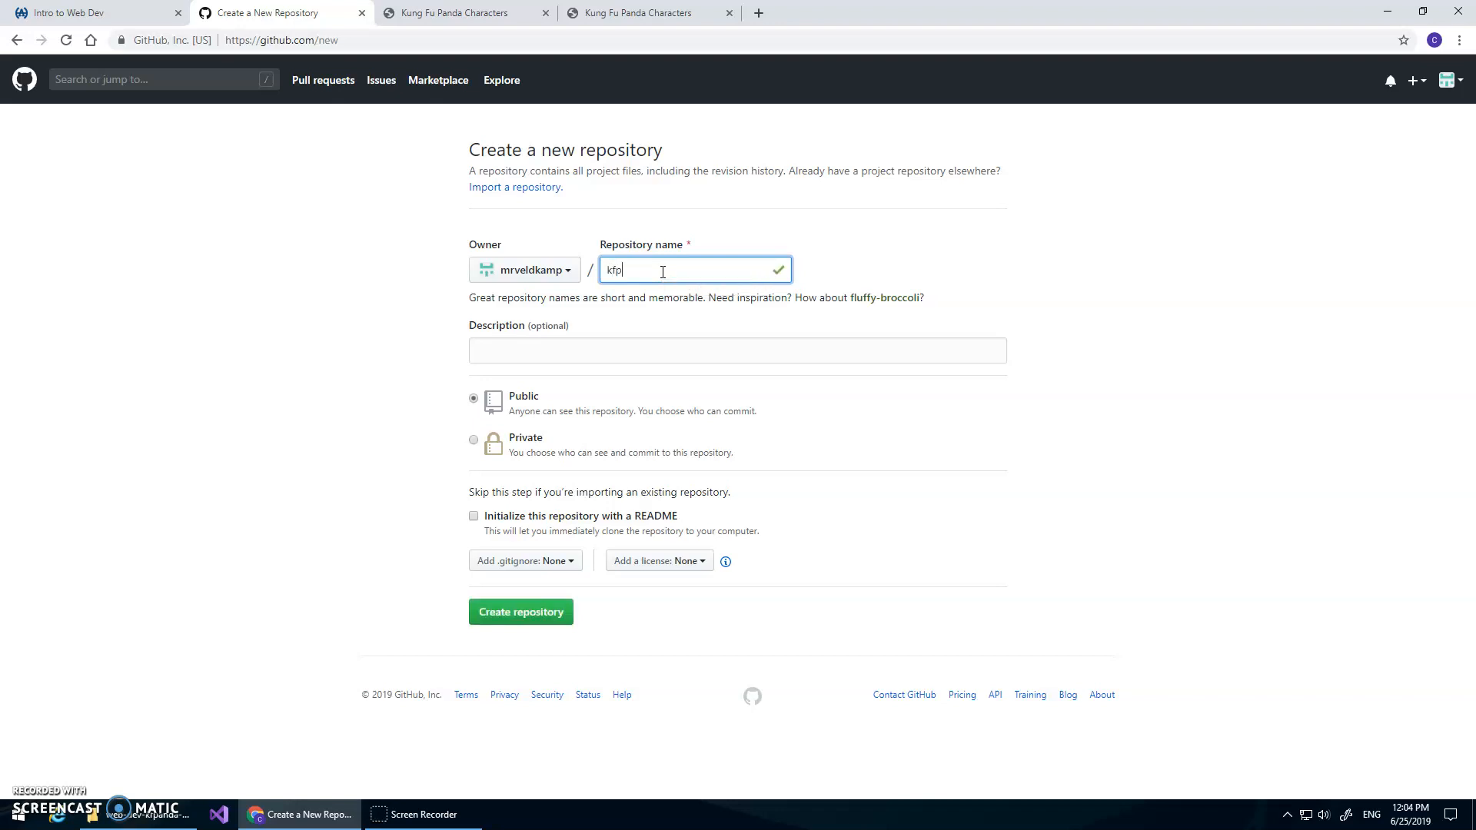
text(anda-publish)
Describe the repository as 'Example of how to publish a web page on Github Pages', initialize it with a README, and create it
click(576, 347)
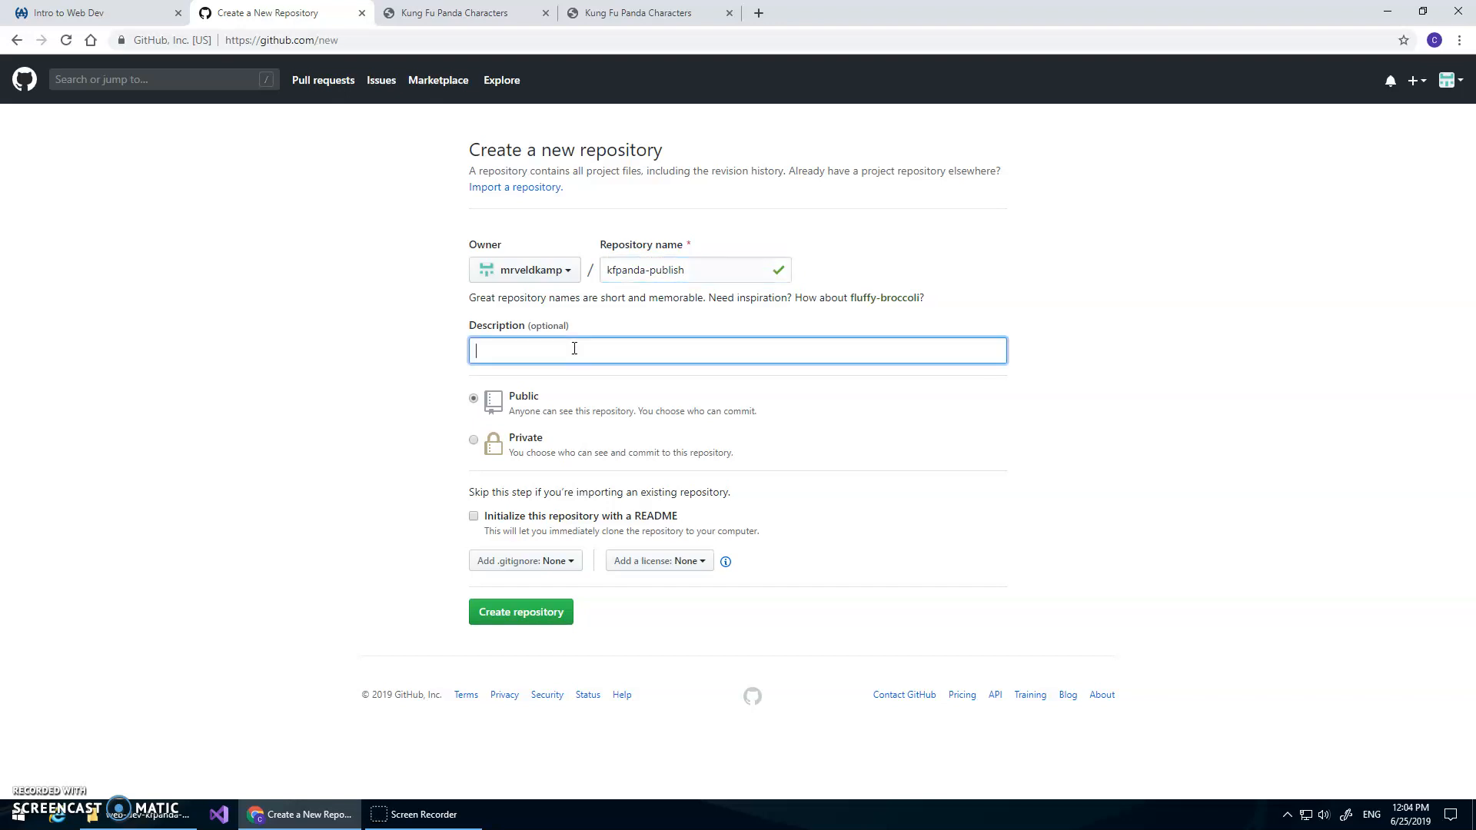
text(Example of how to publish a web page on Github Pages)
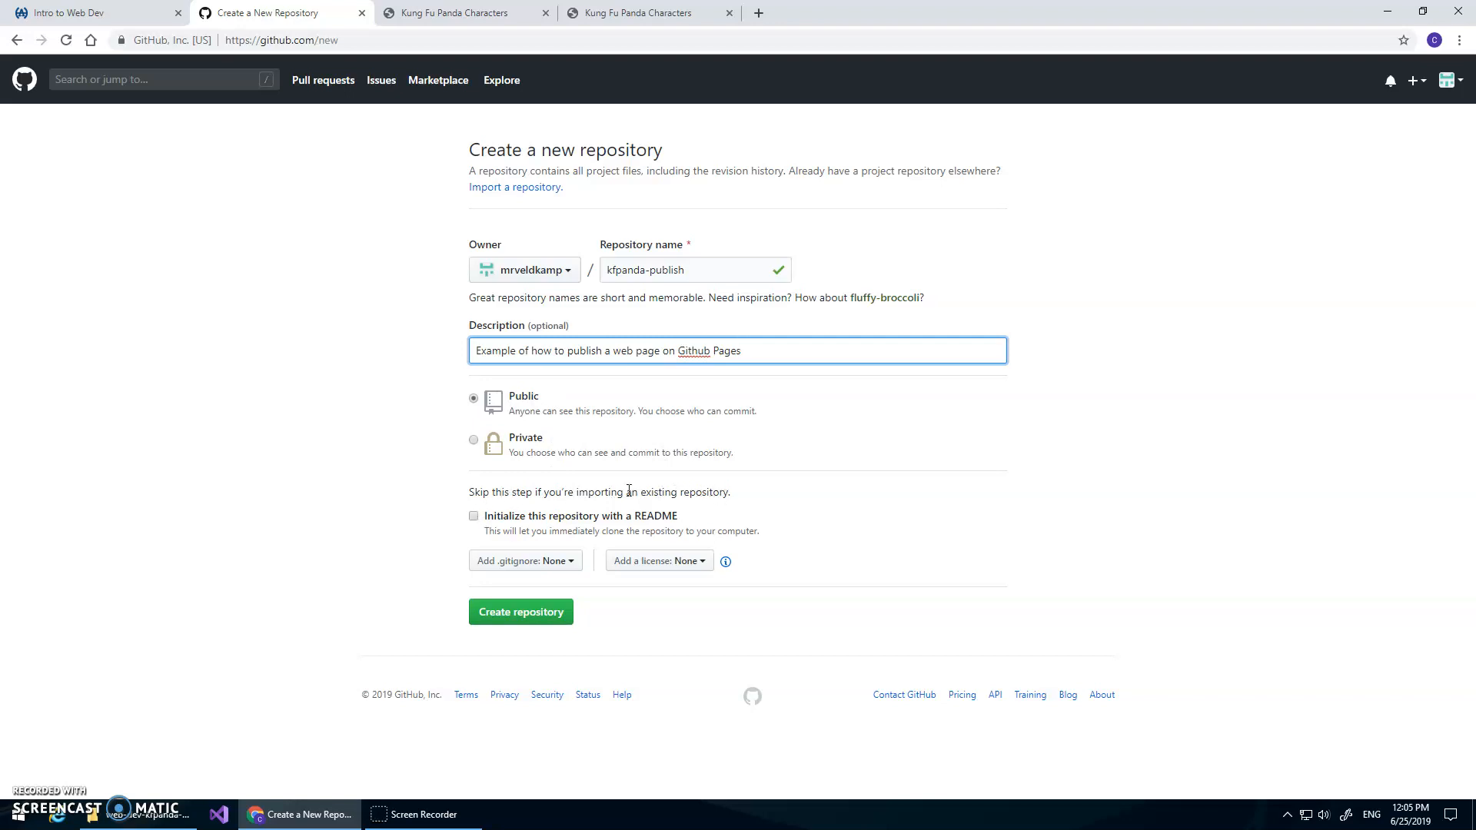
click(473, 516)
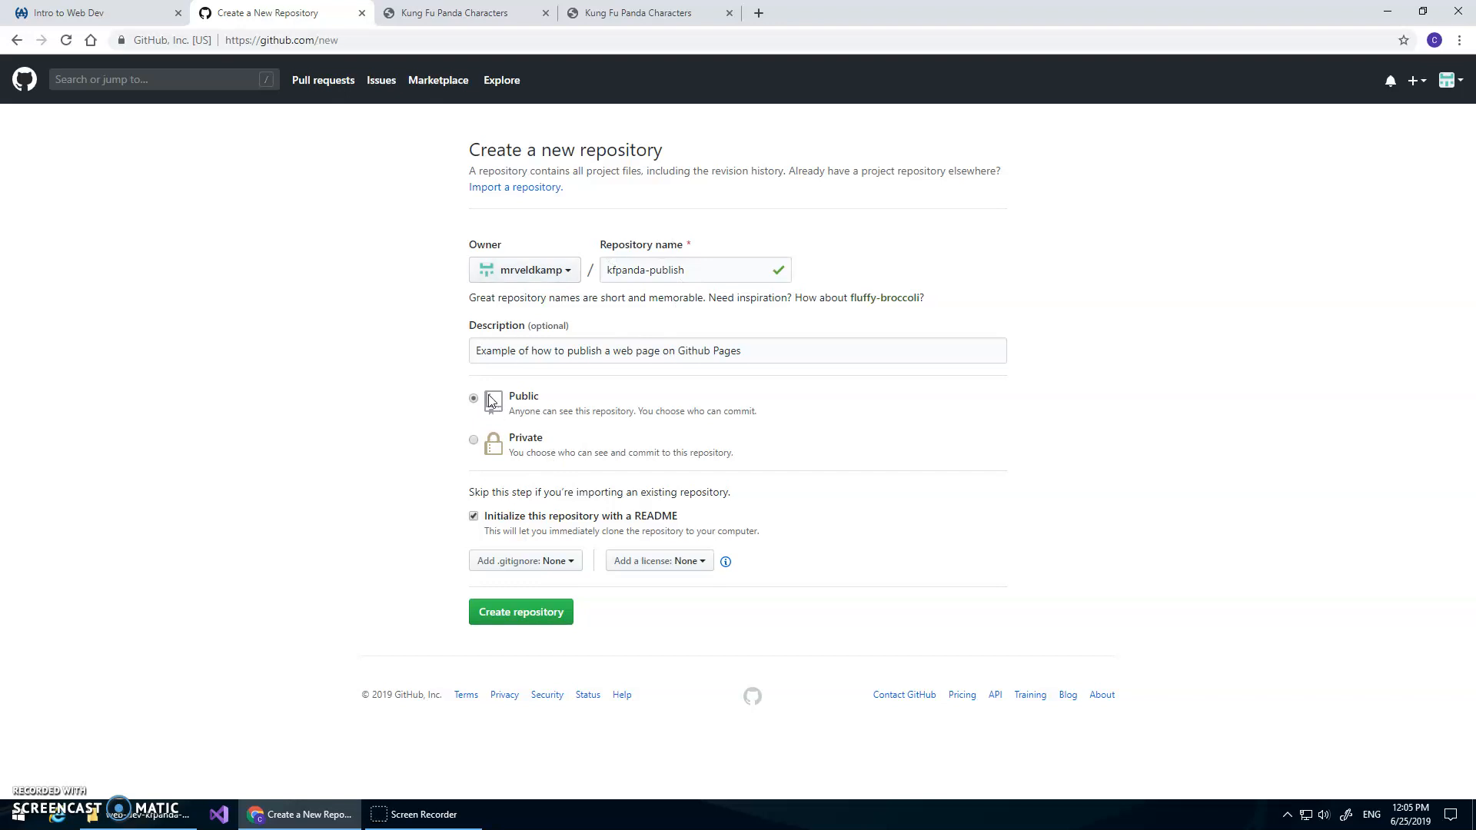
click(544, 613)
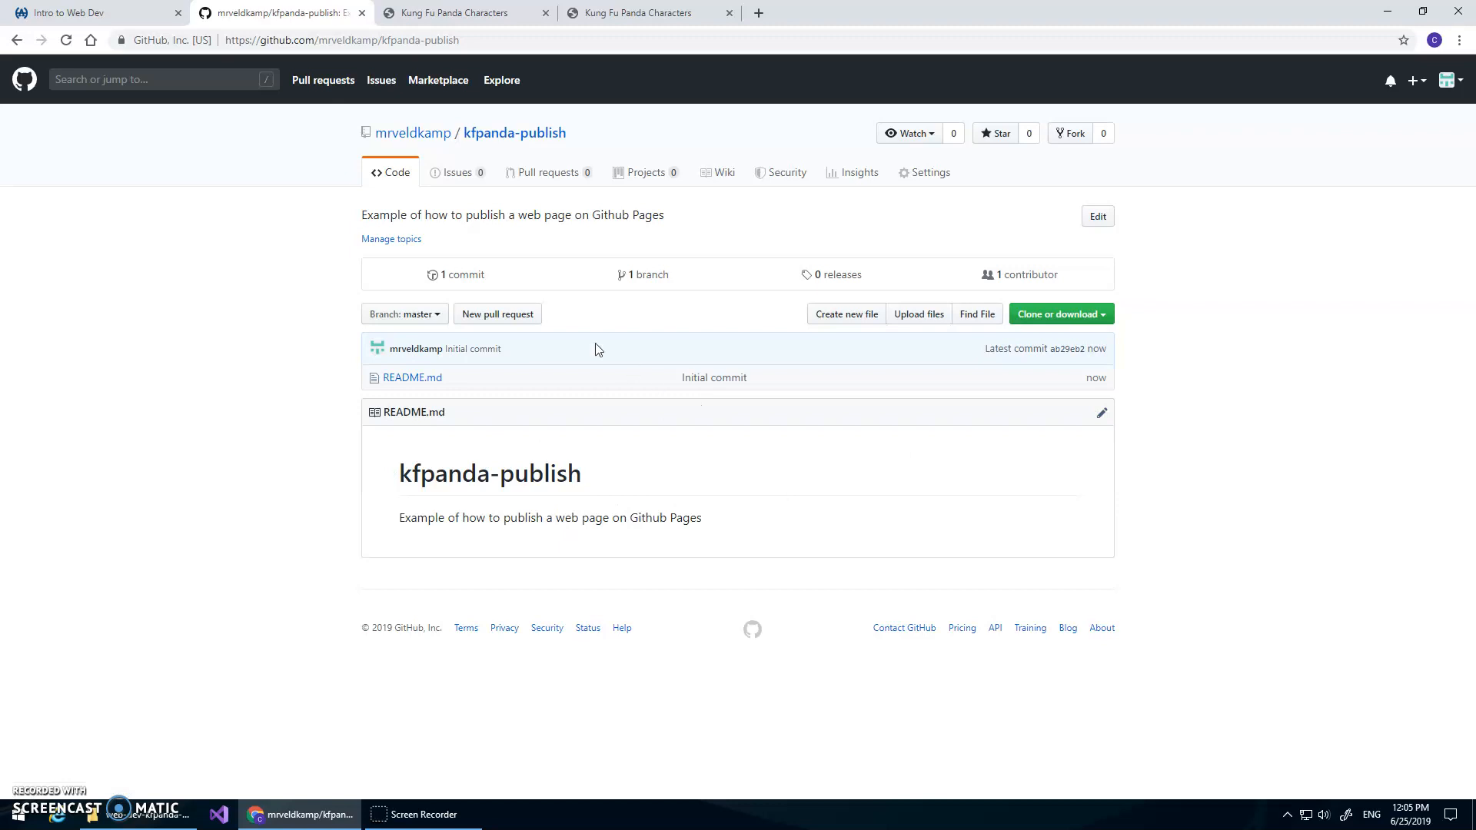
Upload all files and the images folder from web-dev-kfpanda-master to the repository and commit the changes
click(919, 317)
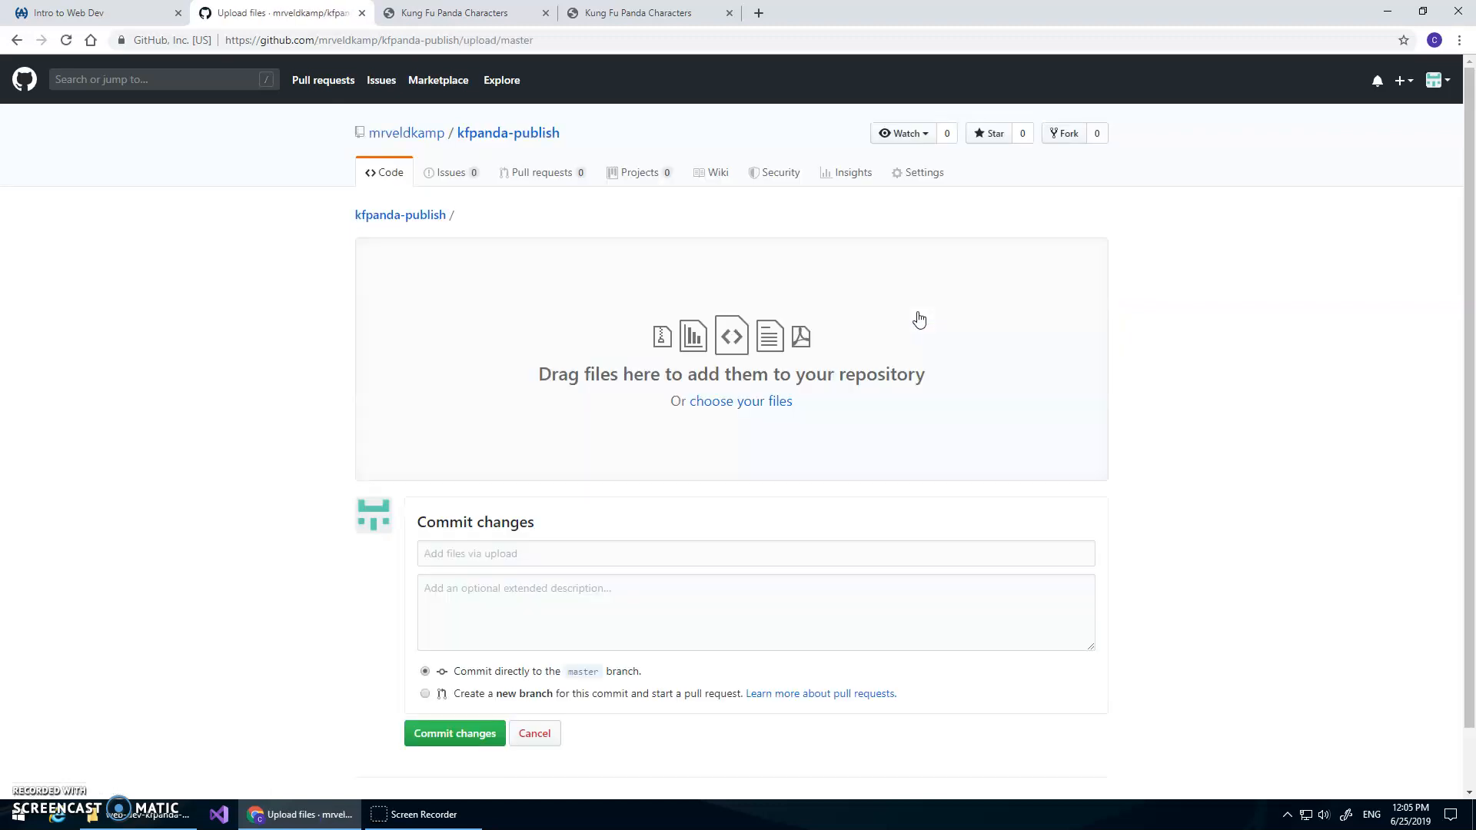
click(170, 817)
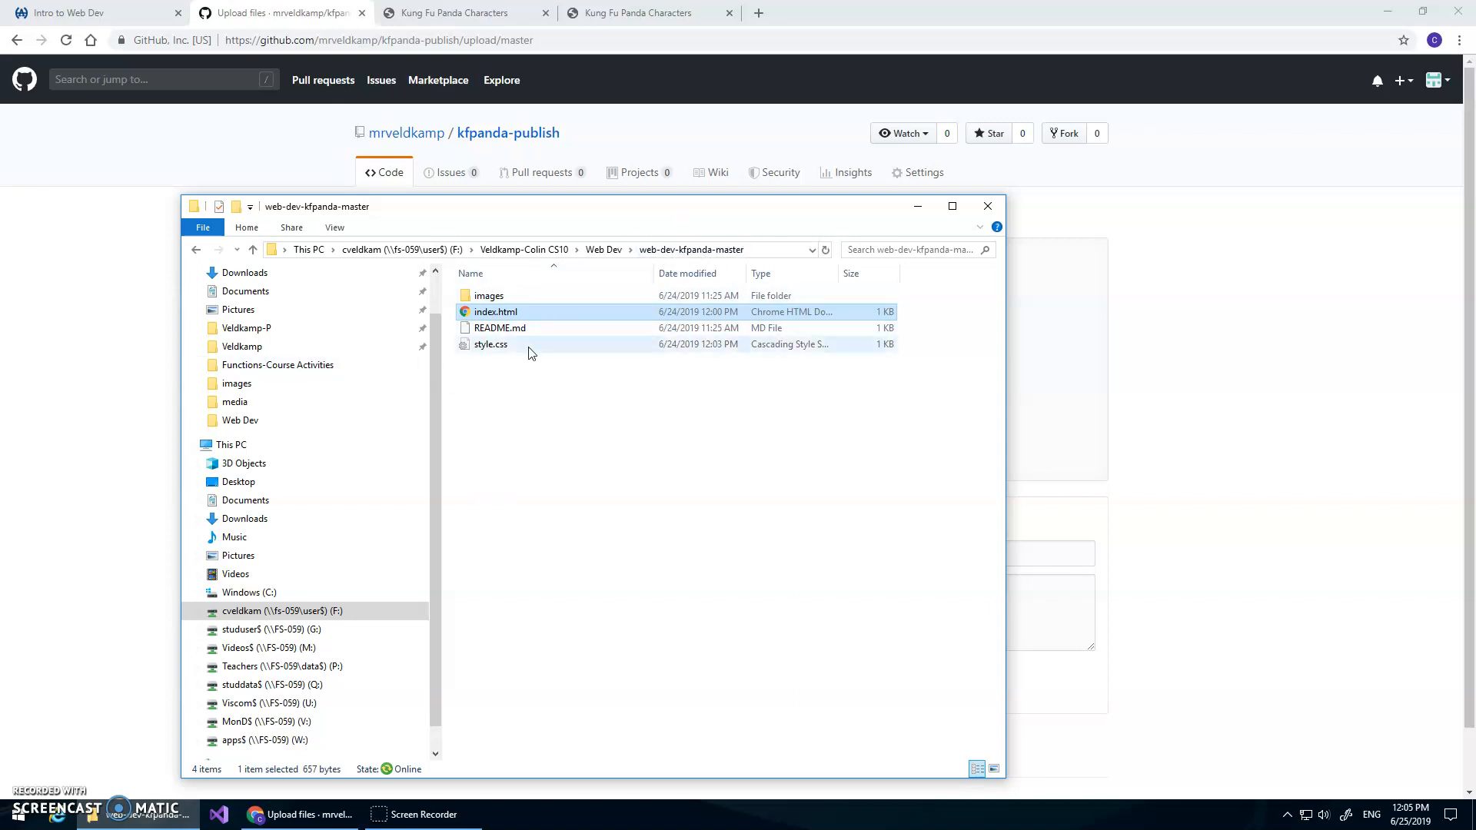
click(541, 372)
drag(540, 372, 523, 313)
drag(619, 217, 387, 197)
drag(313, 305, 944, 362)
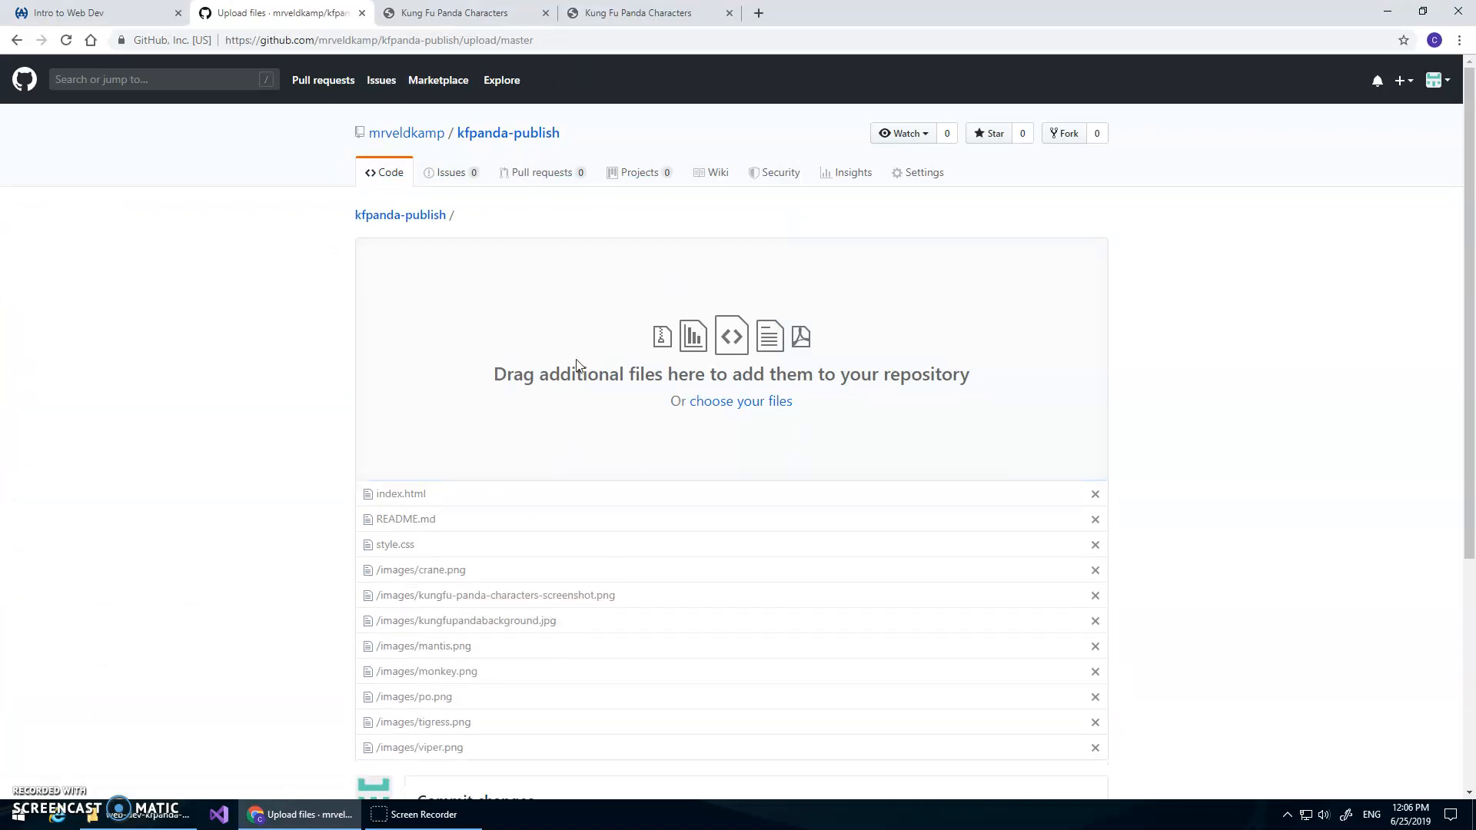
scroll(203, 477, down, 2)
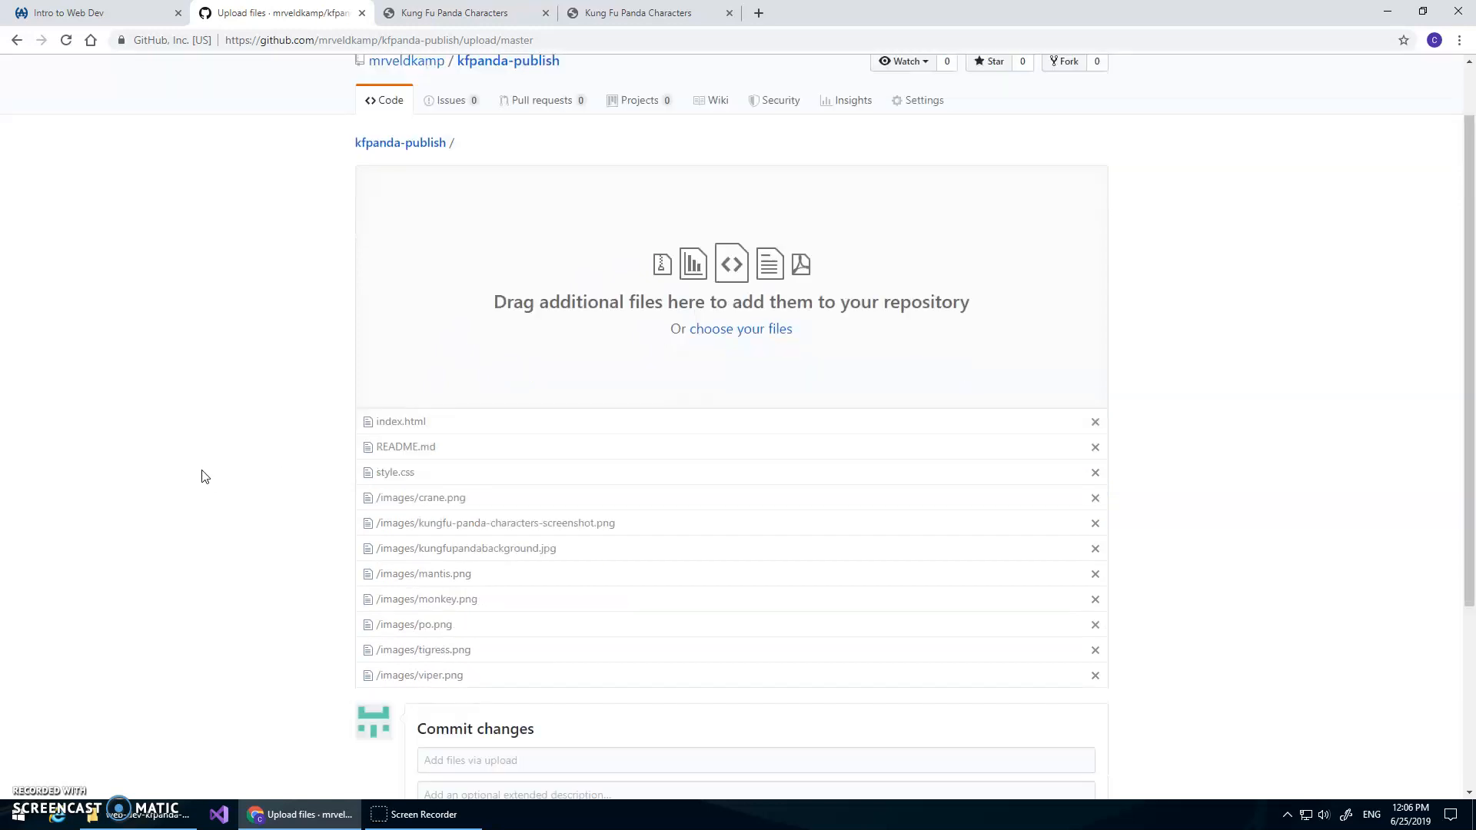
scroll(419, 477, down, 2)
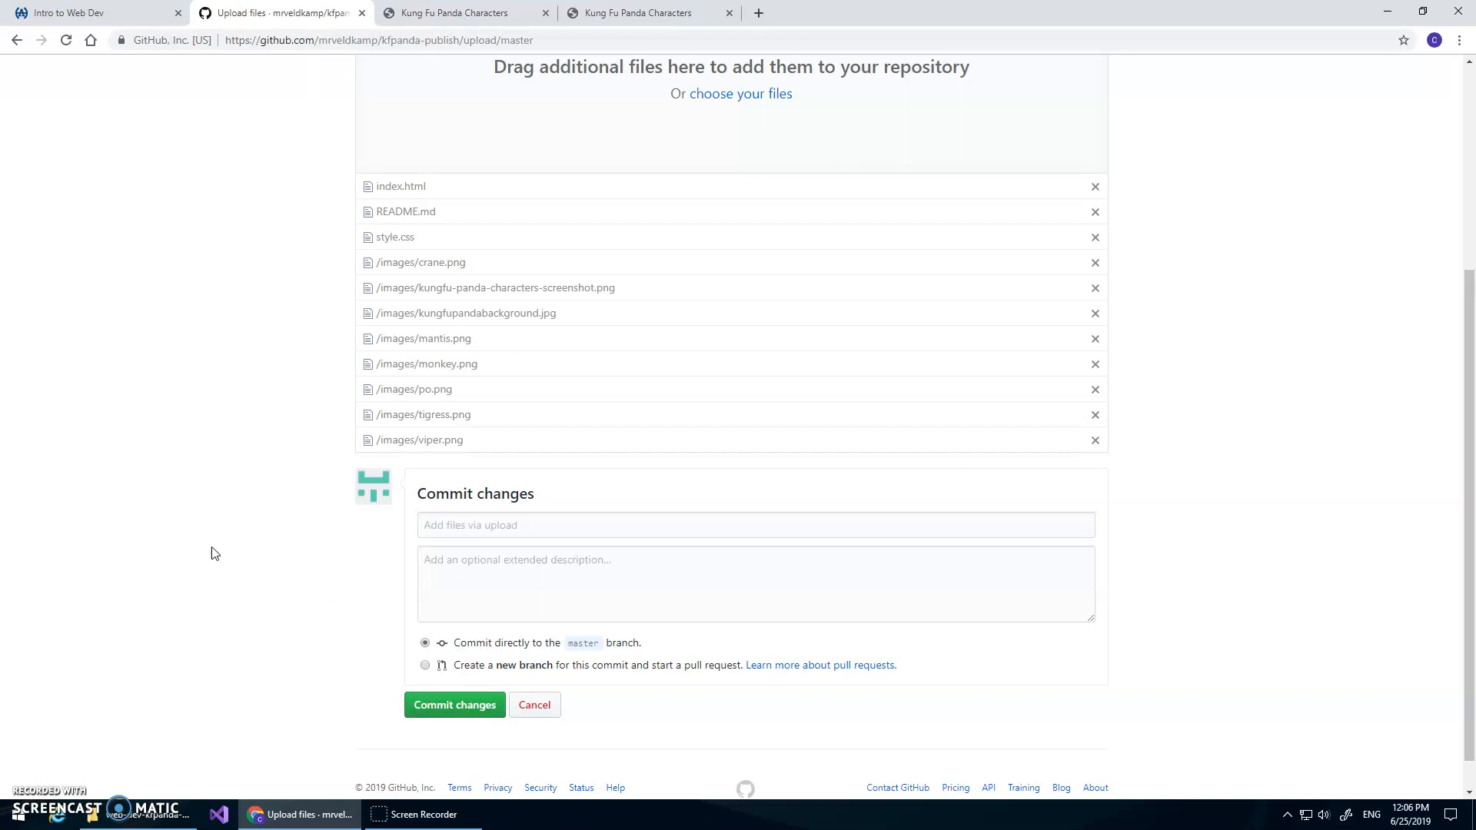
click(461, 704)
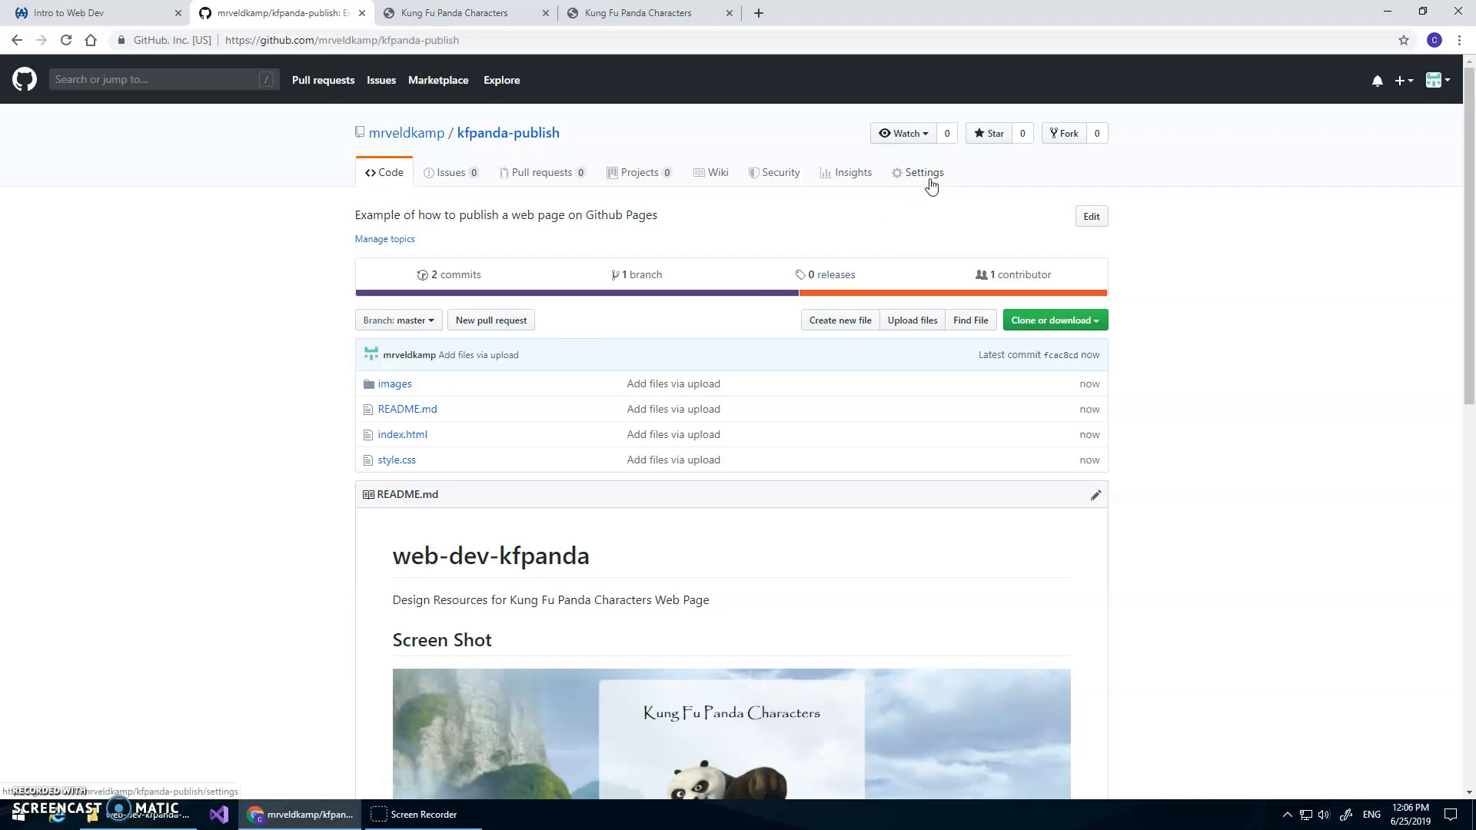
Enable GitHub Pages in the repository settings with the master branch as the source
scroll(607, 601, down, 5)
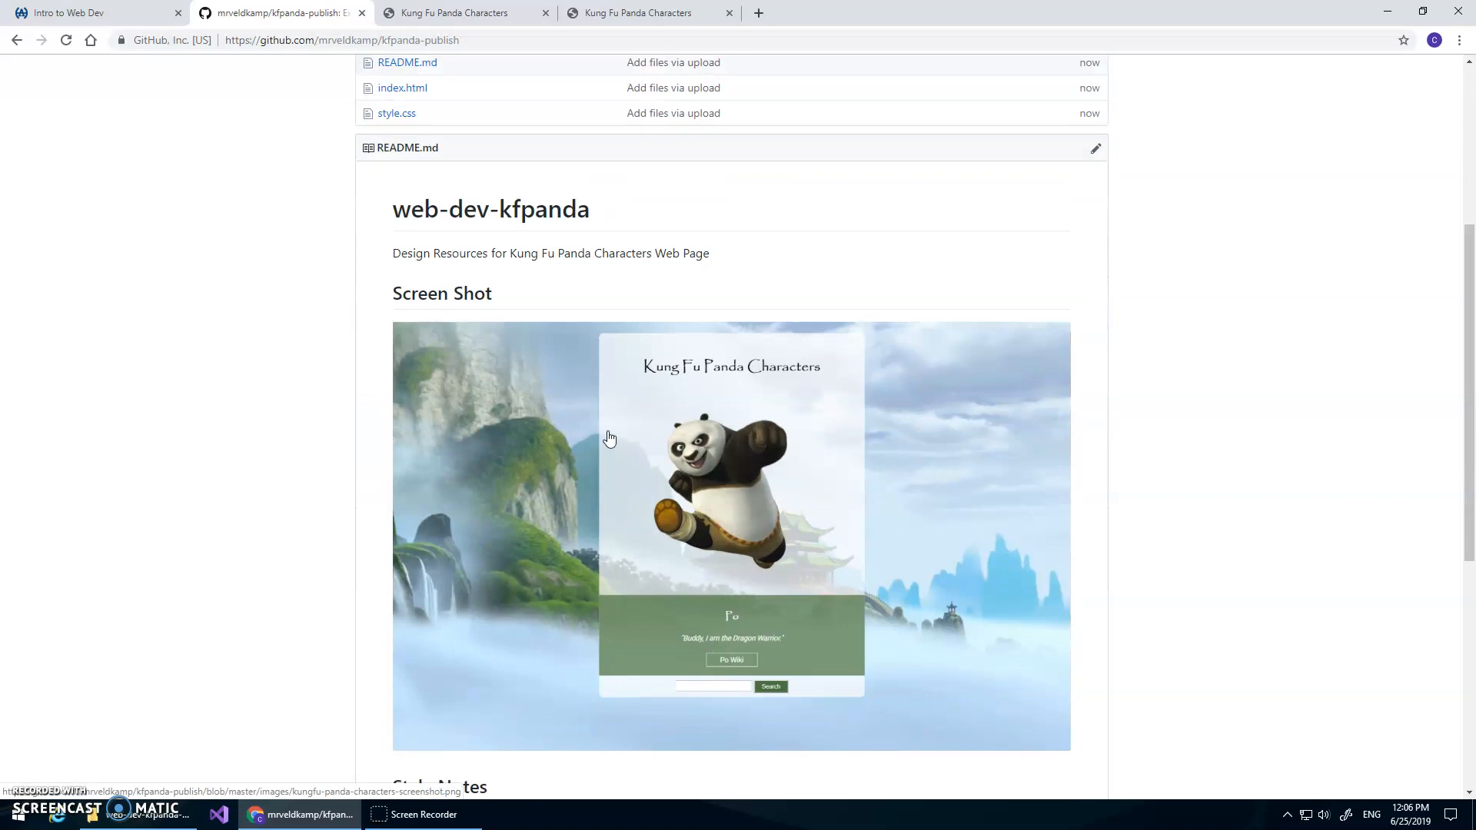
scroll(609, 438, up, 4)
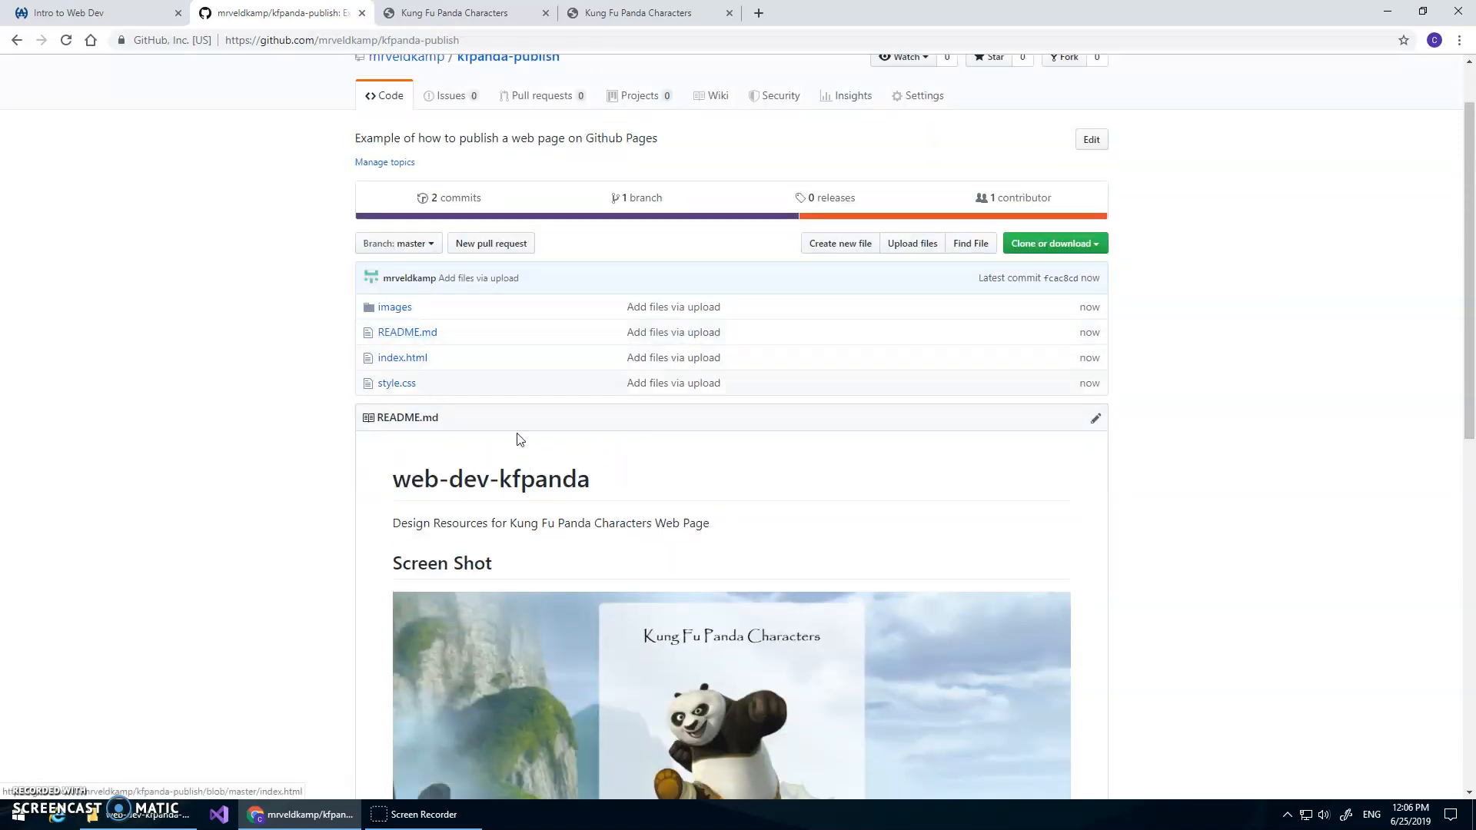
scroll(676, 544, down, 4)
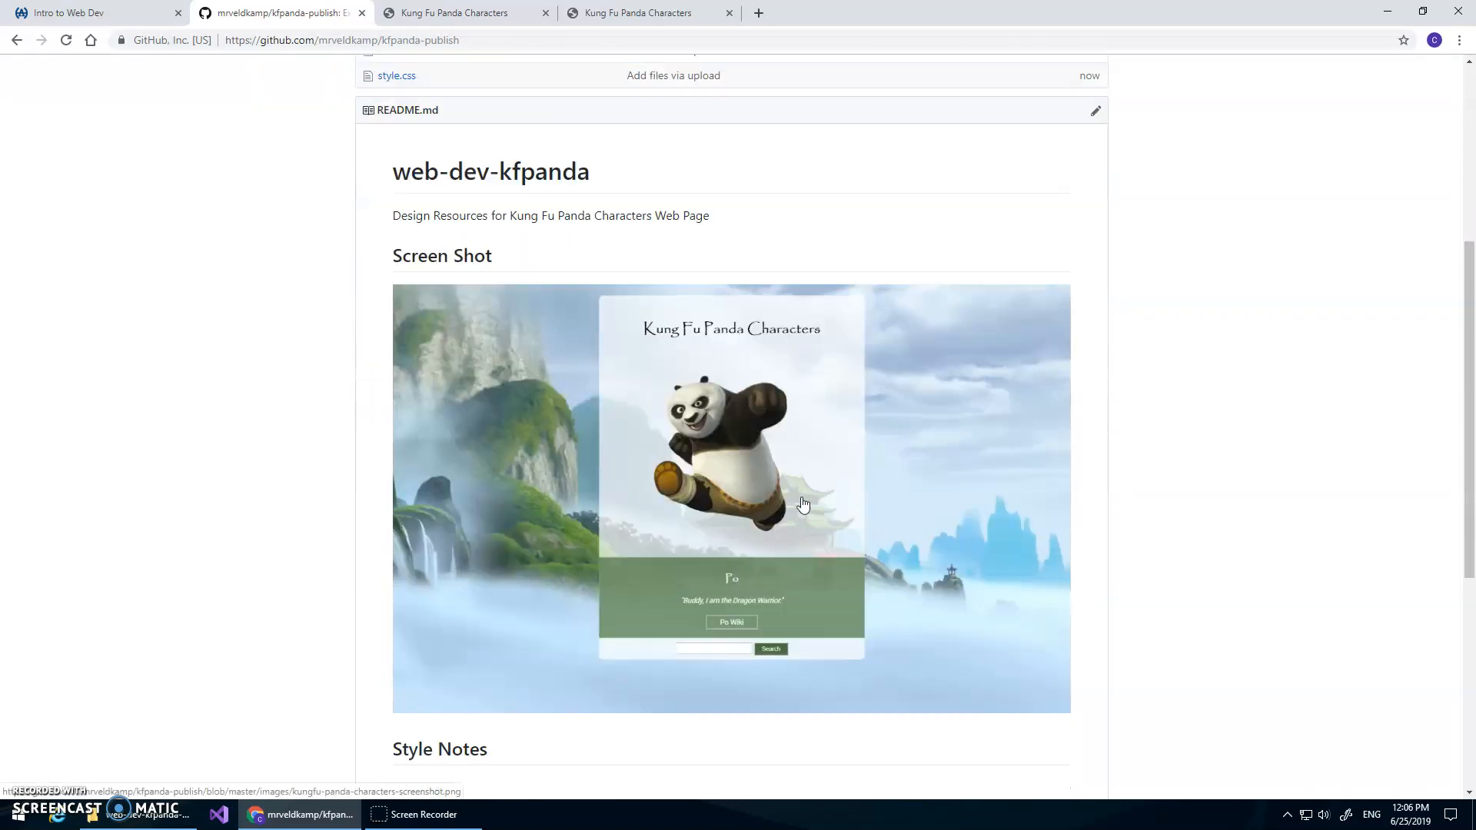
scroll(803, 503, down, 6)
scroll(800, 514, up, 10)
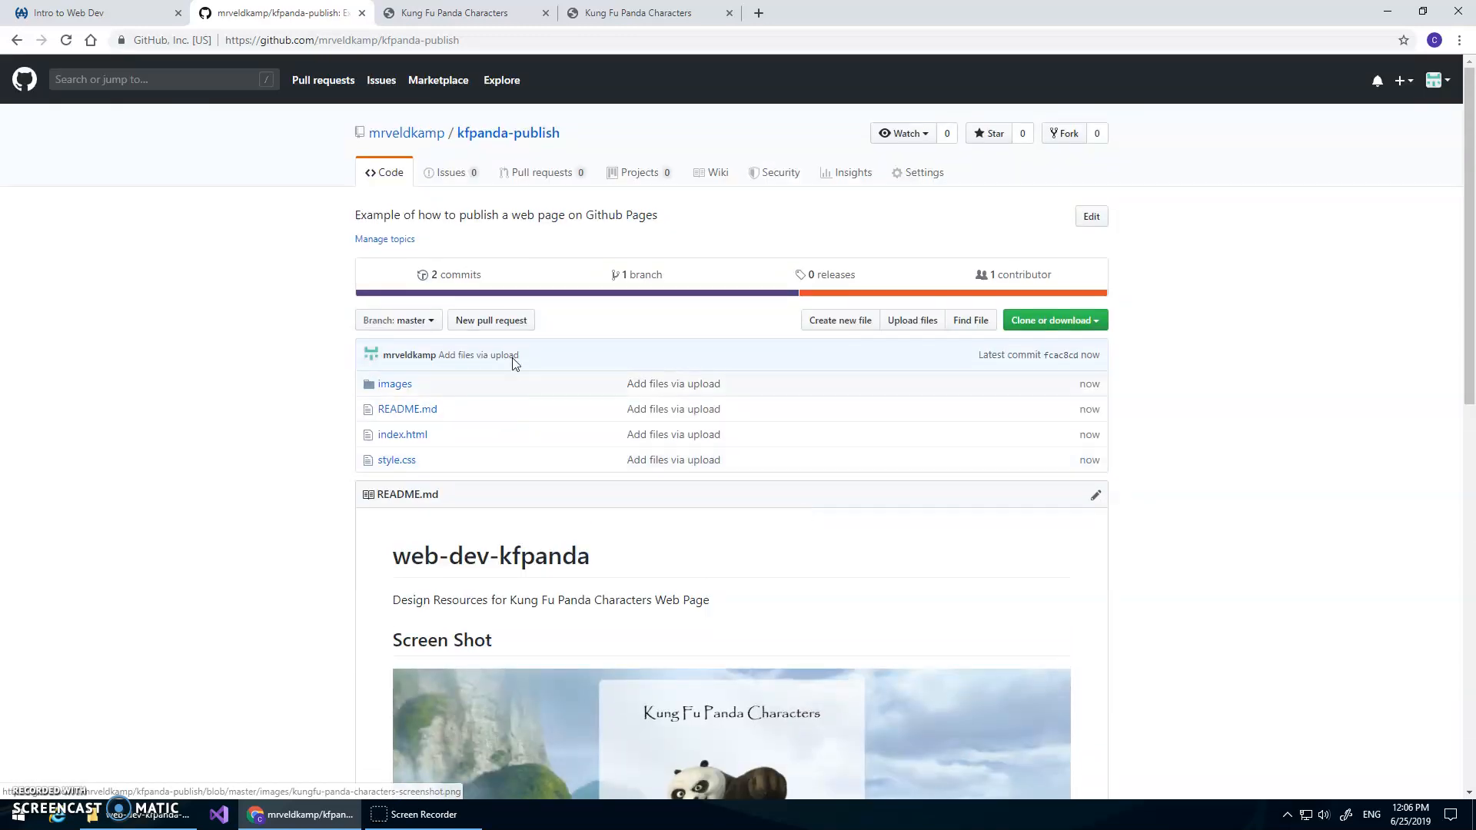
click(916, 176)
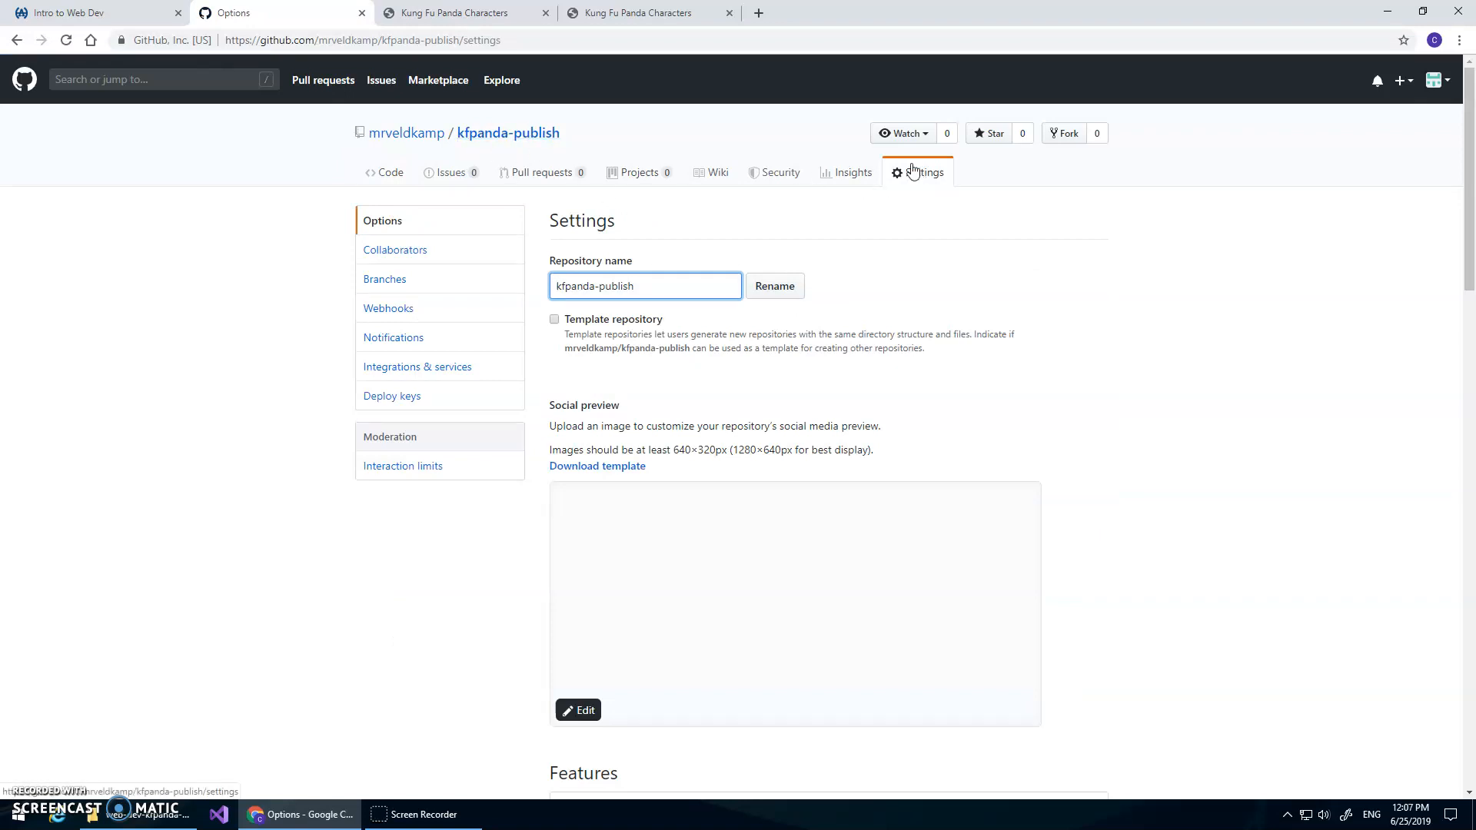
scroll(989, 336, down, 6)
scroll(1002, 366, down, 12)
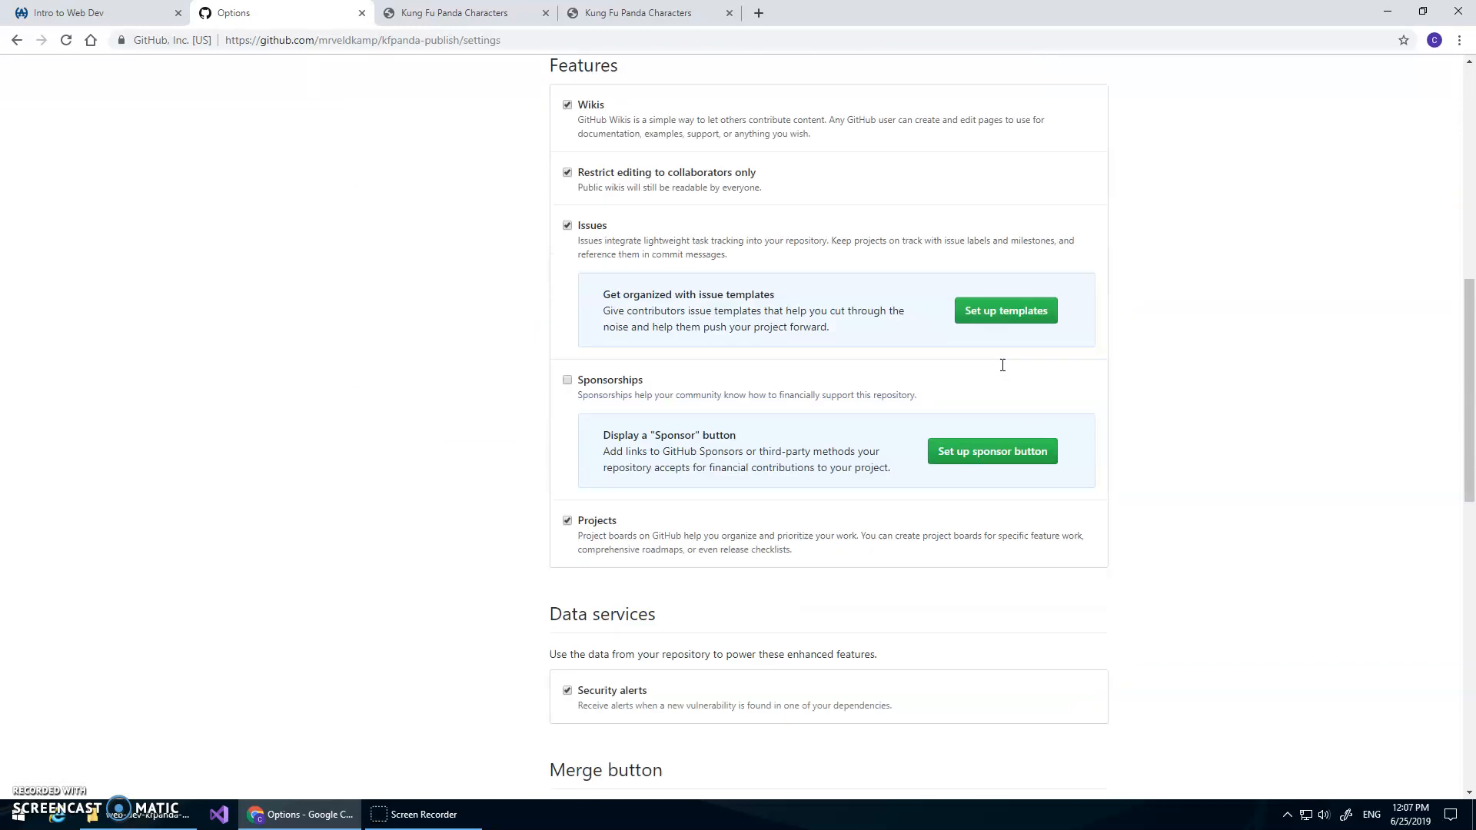
scroll(1078, 404, down, 1)
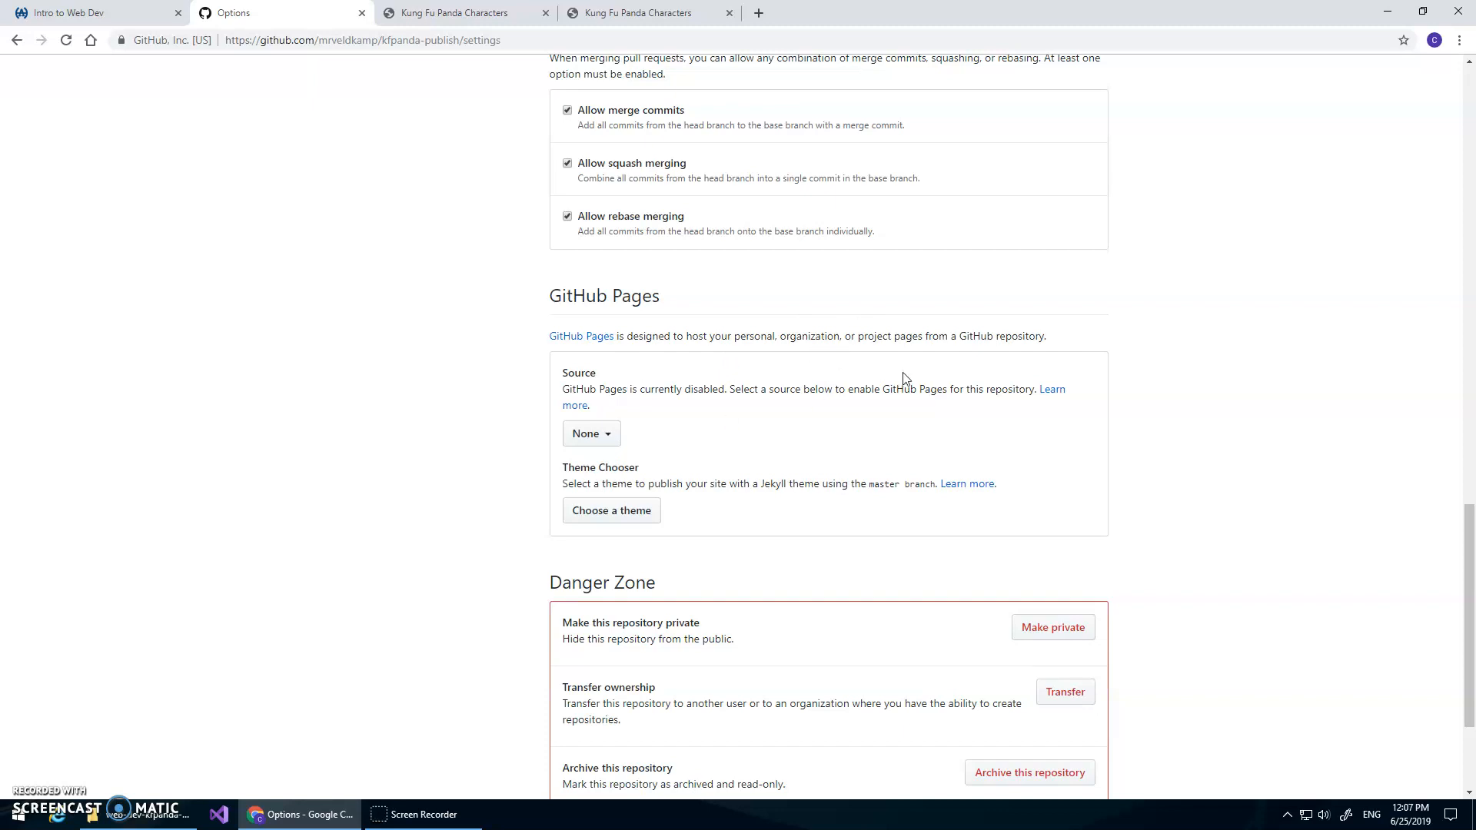
click(613, 437)
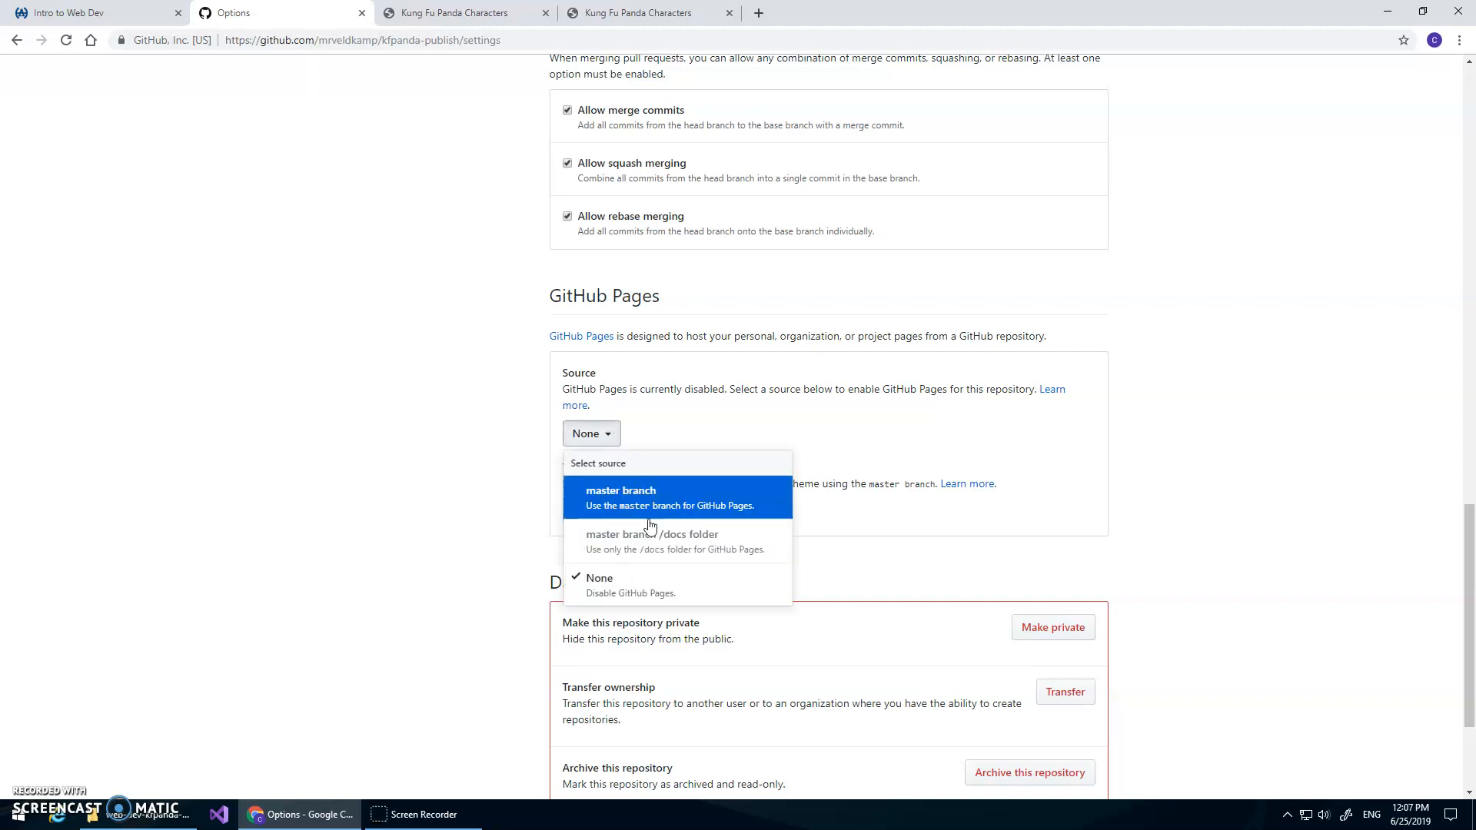
click(699, 503)
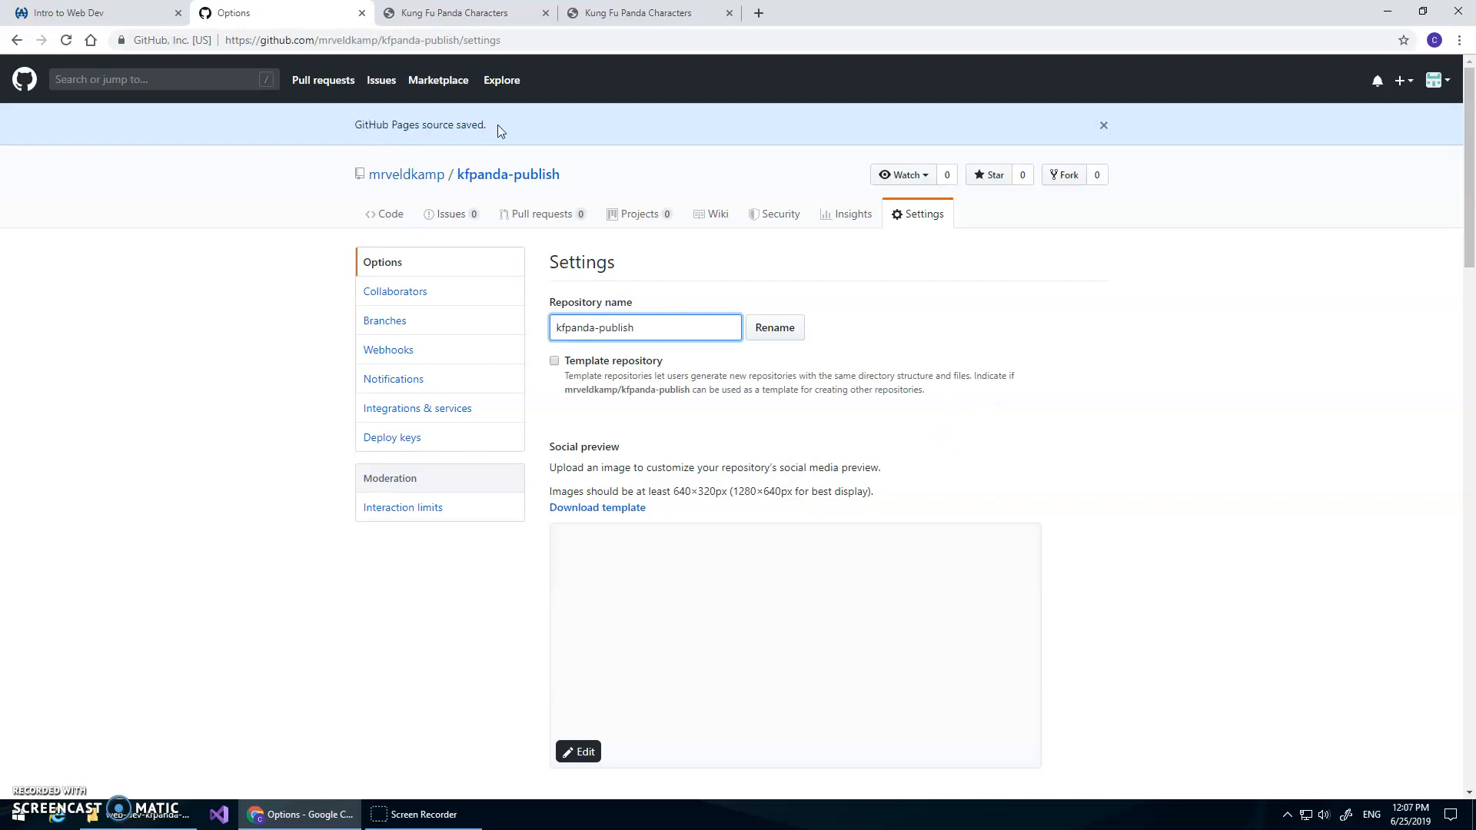
Open the published kfpanda-publish site at its GitHub Pages address
scroll(1069, 454, down, 10)
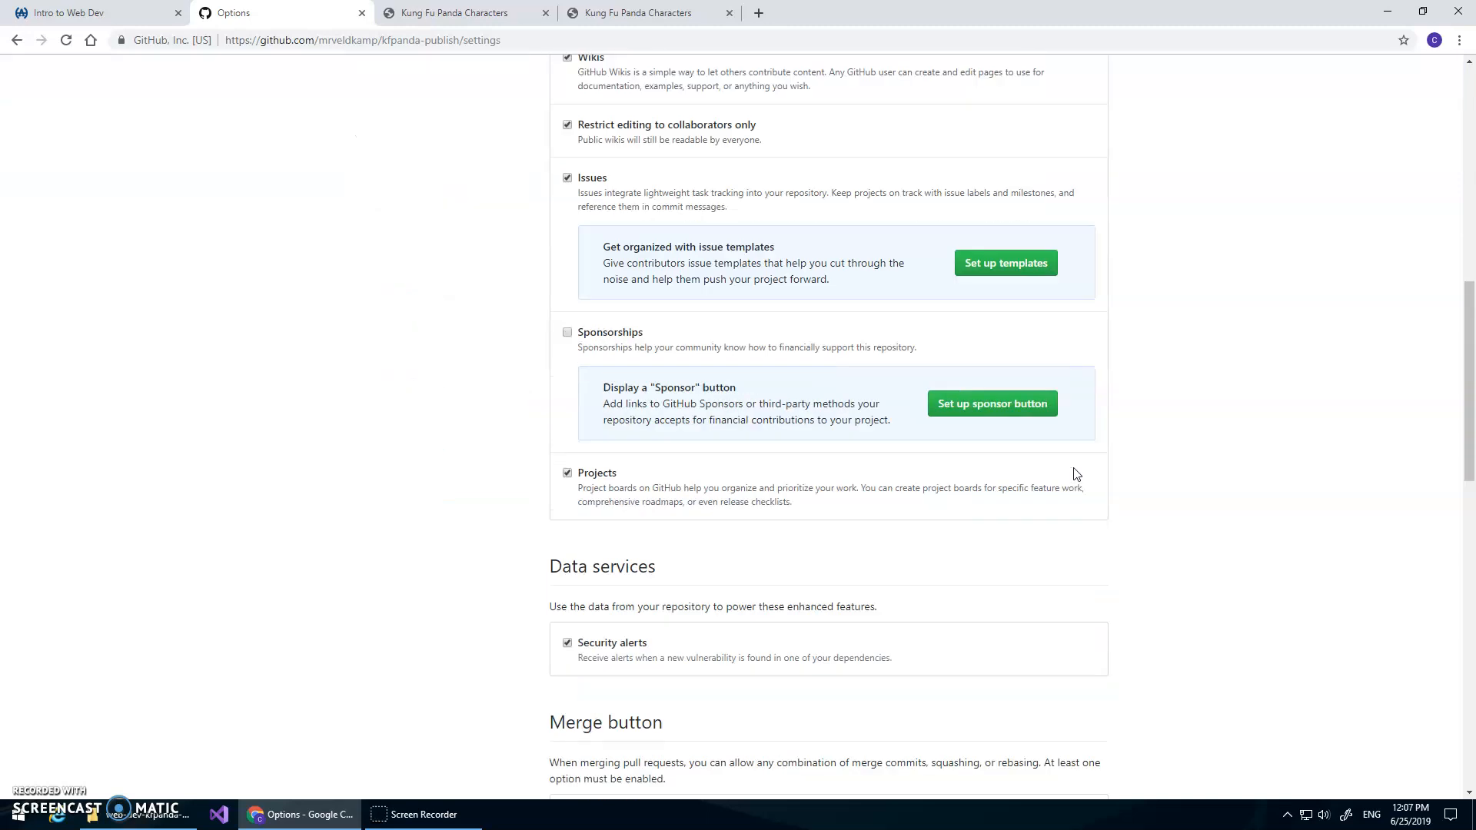
scroll(1075, 473, down, 9)
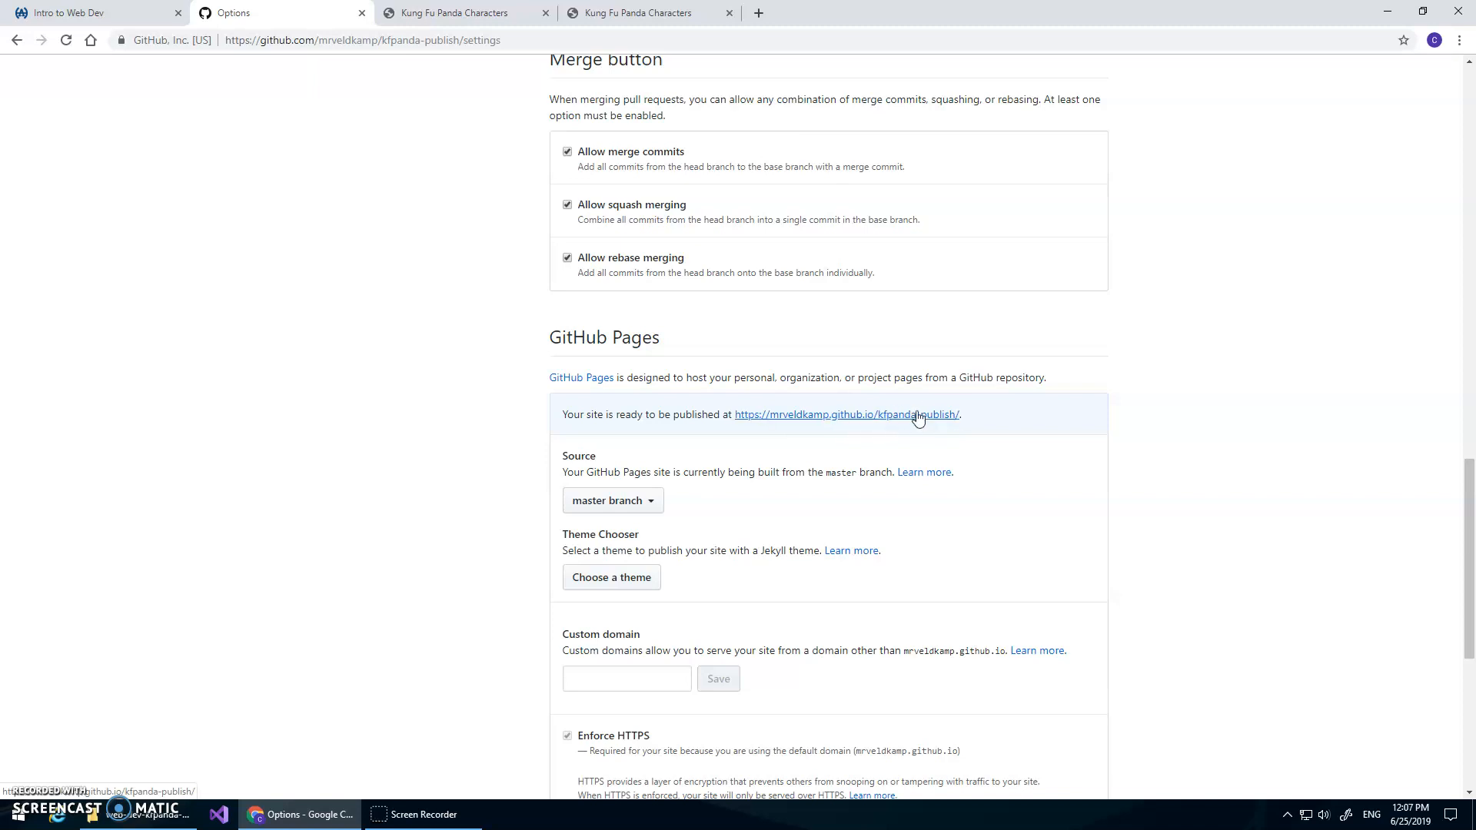
click(855, 416)
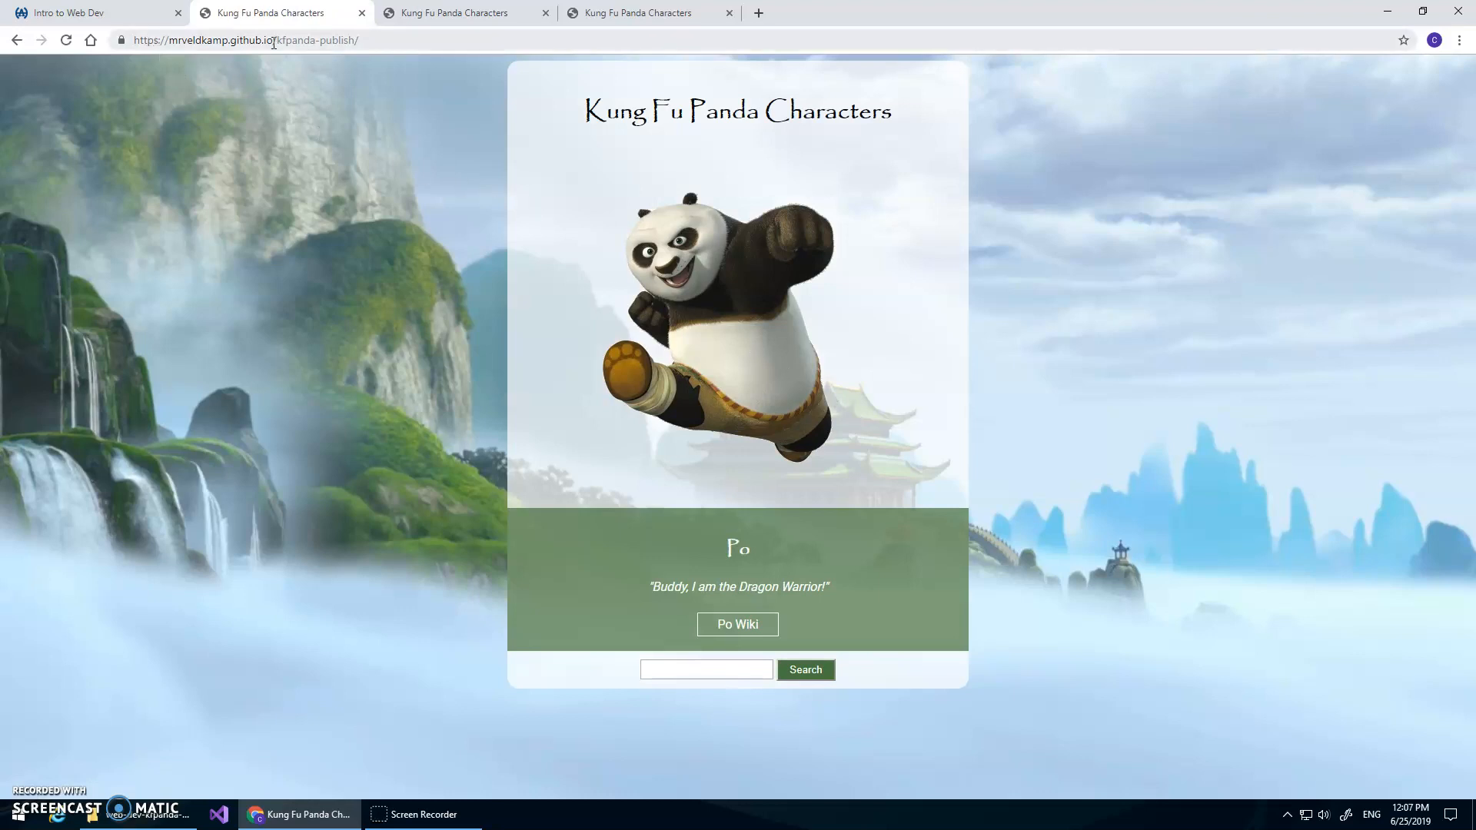
Compare the published page with the local index.html copy and select the published site's address
click(486, 23)
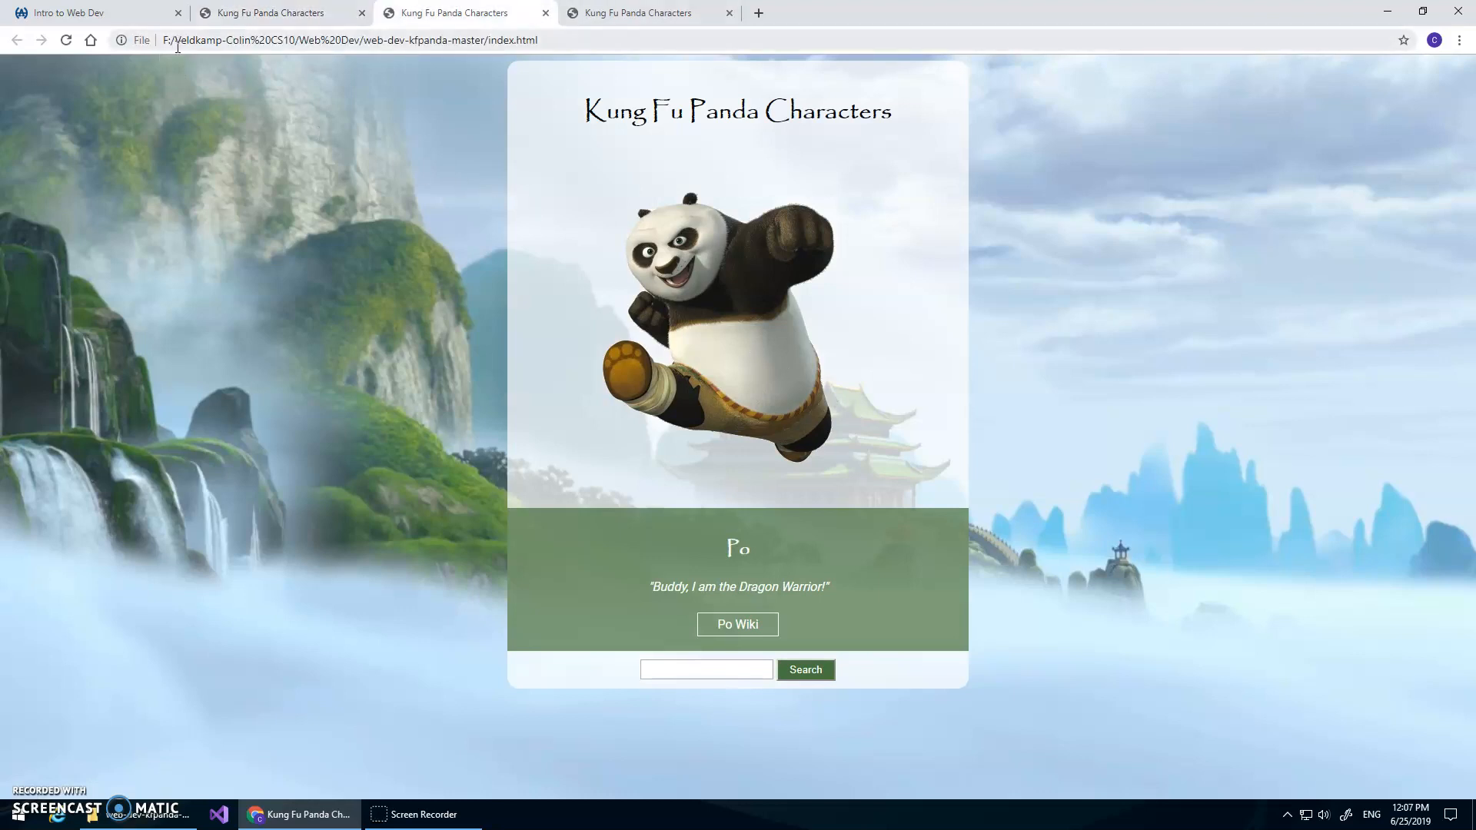
click(292, 14)
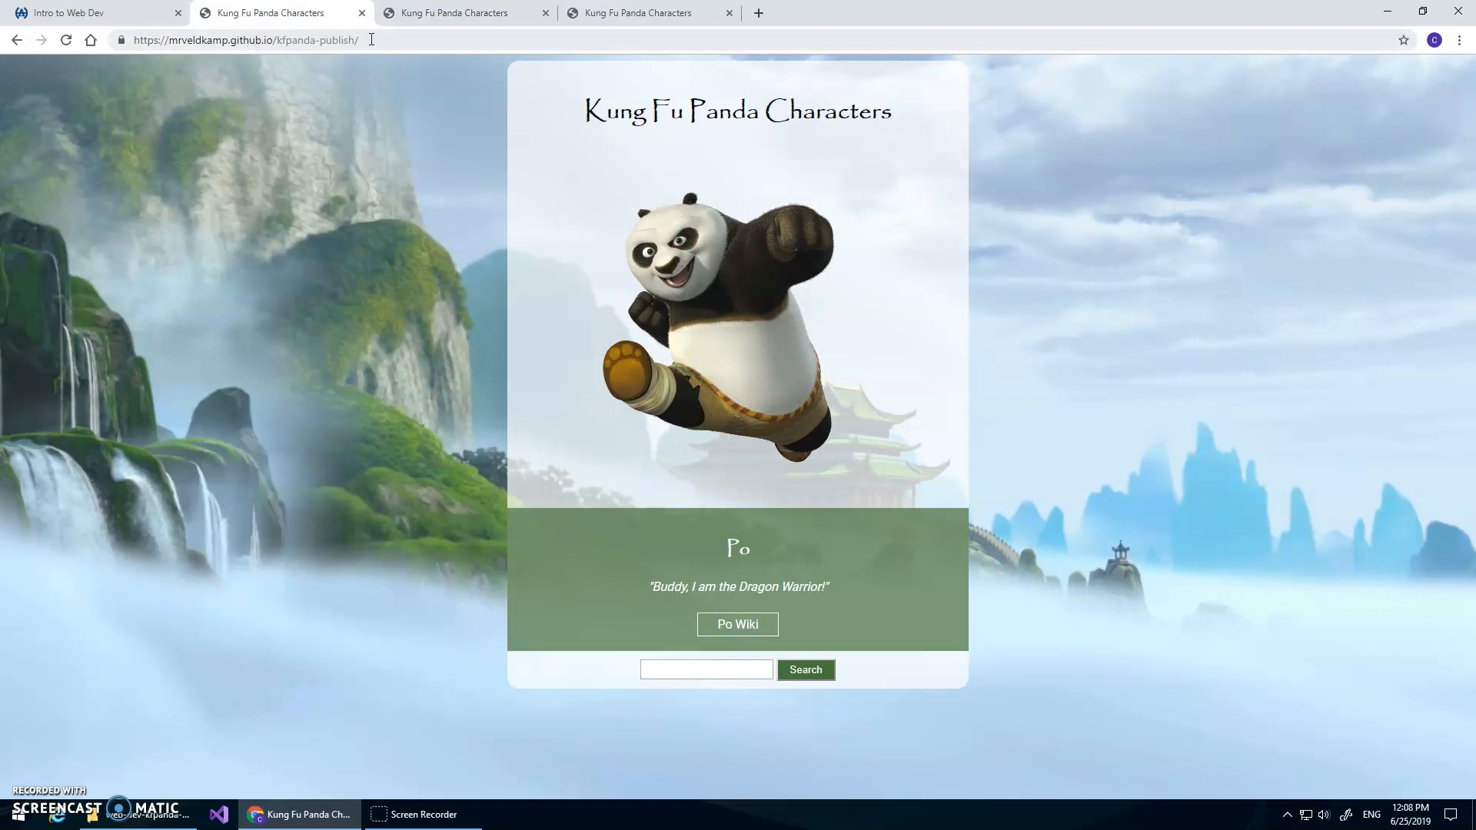
drag(372, 40, 133, 43)
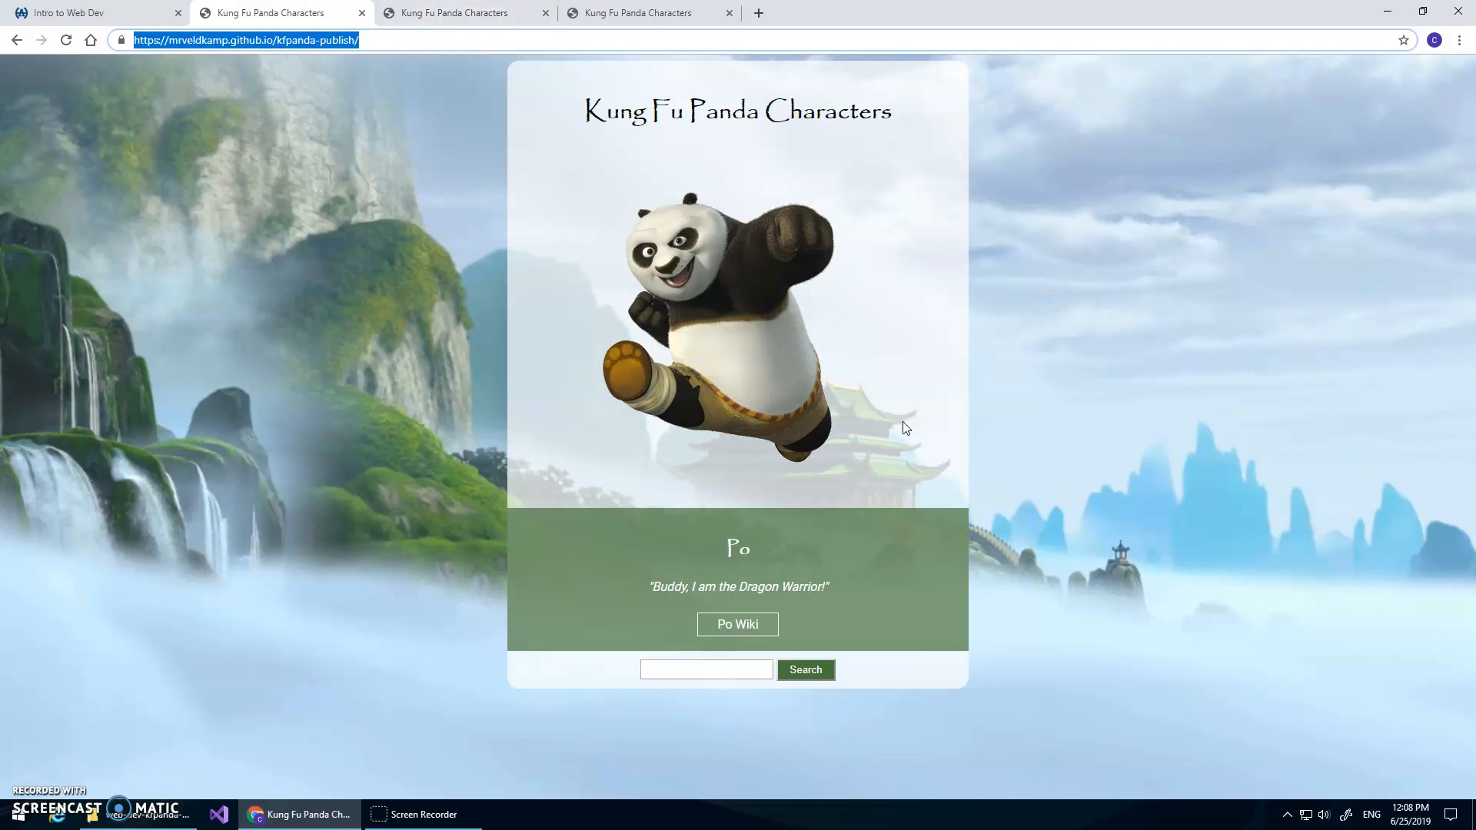
click(150, 19)
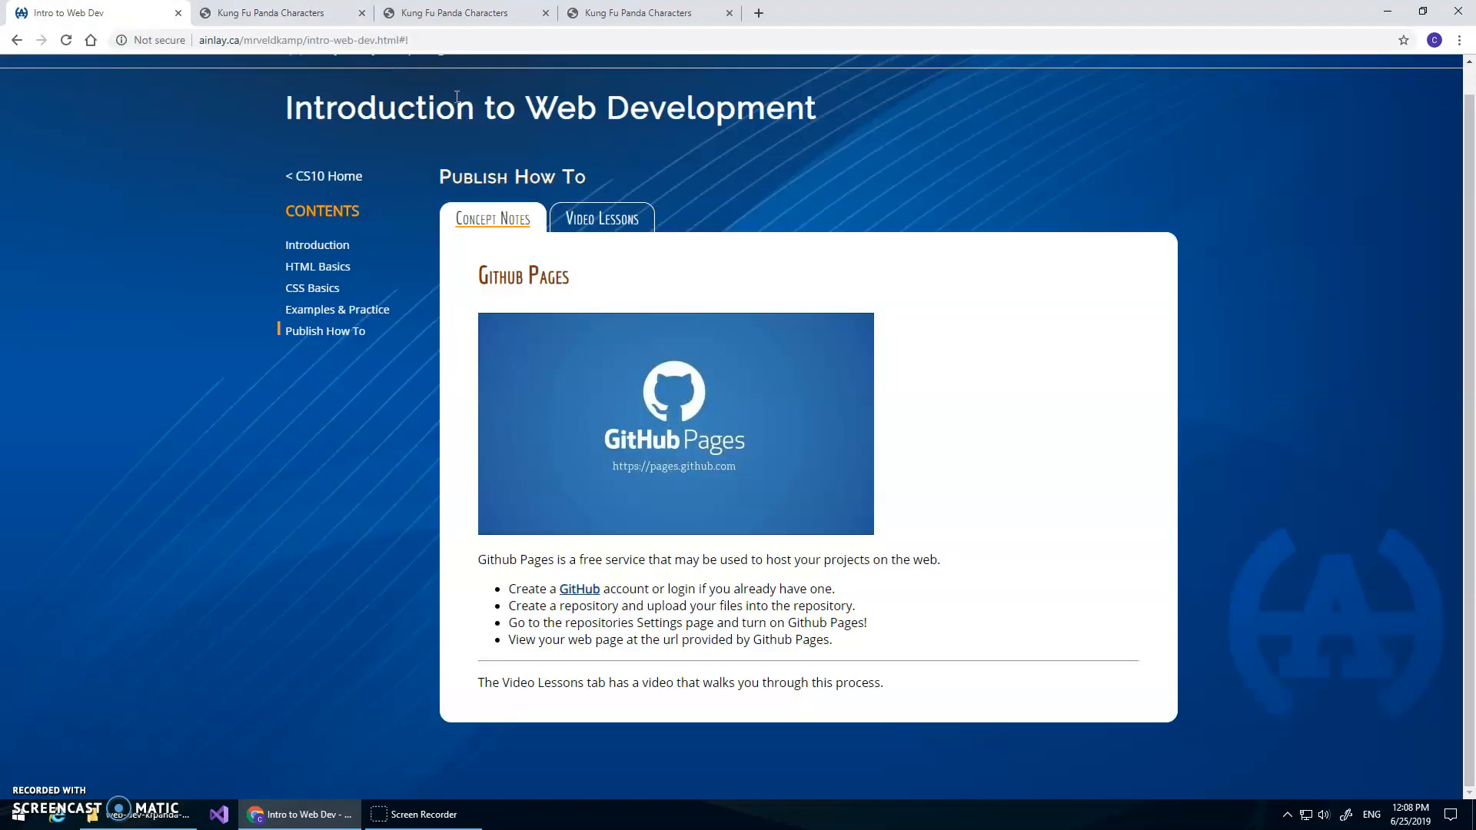
click(271, 19)
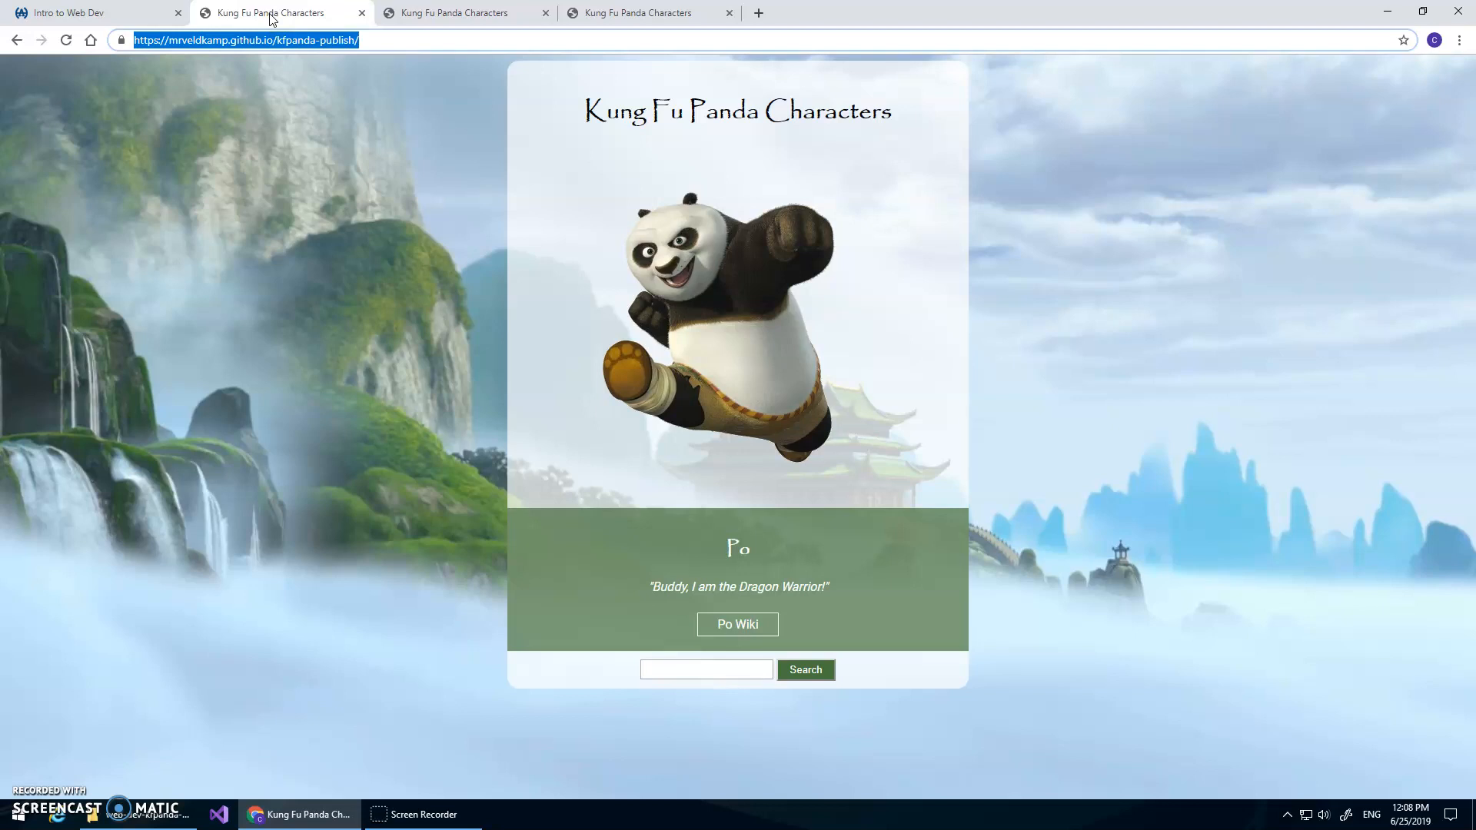
Go back to the kfpanda-publish repository settings and review the GitHub Pages section with the site address
click(17, 40)
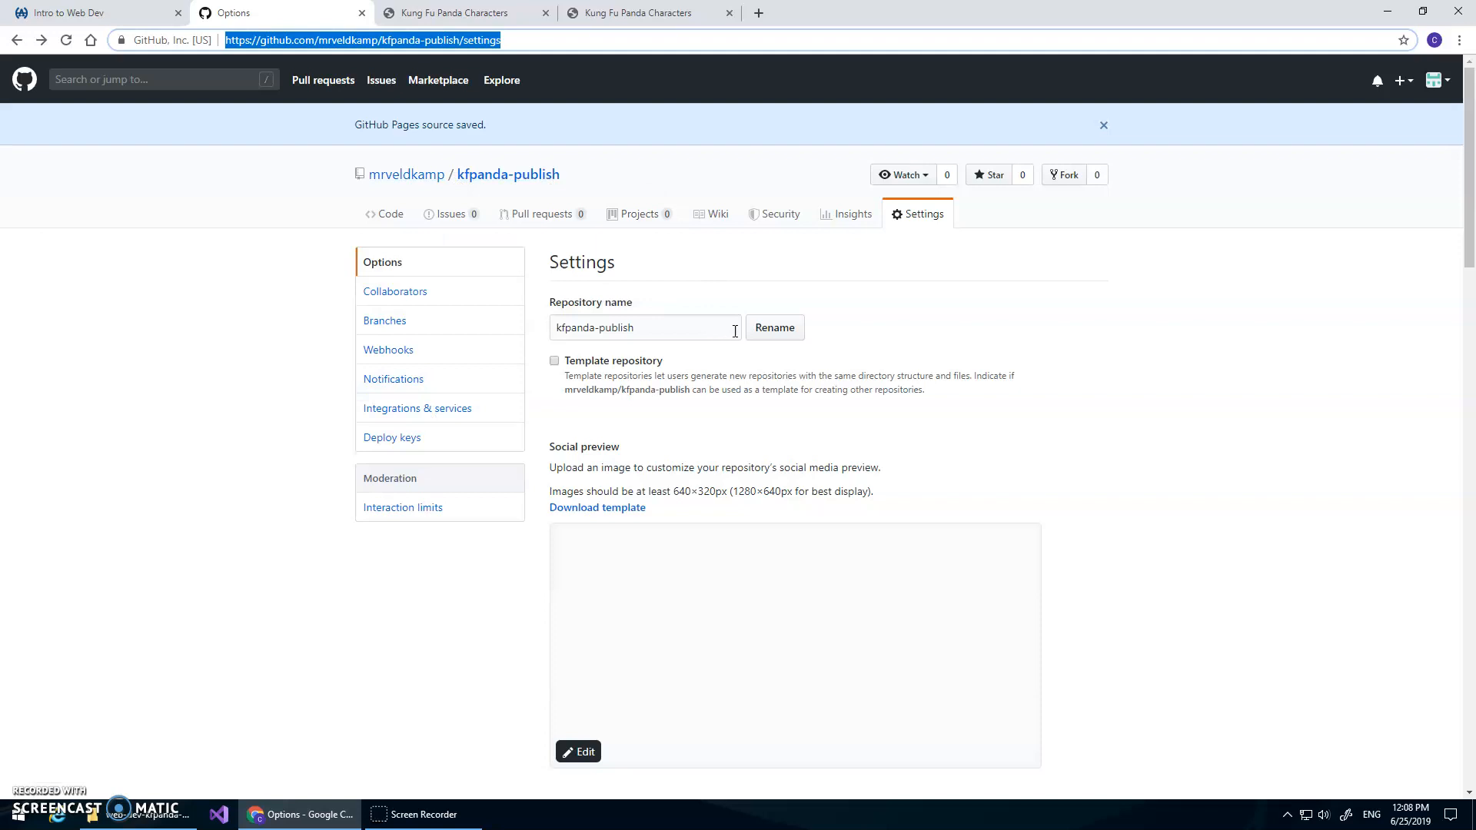
scroll(1039, 369, down, 5)
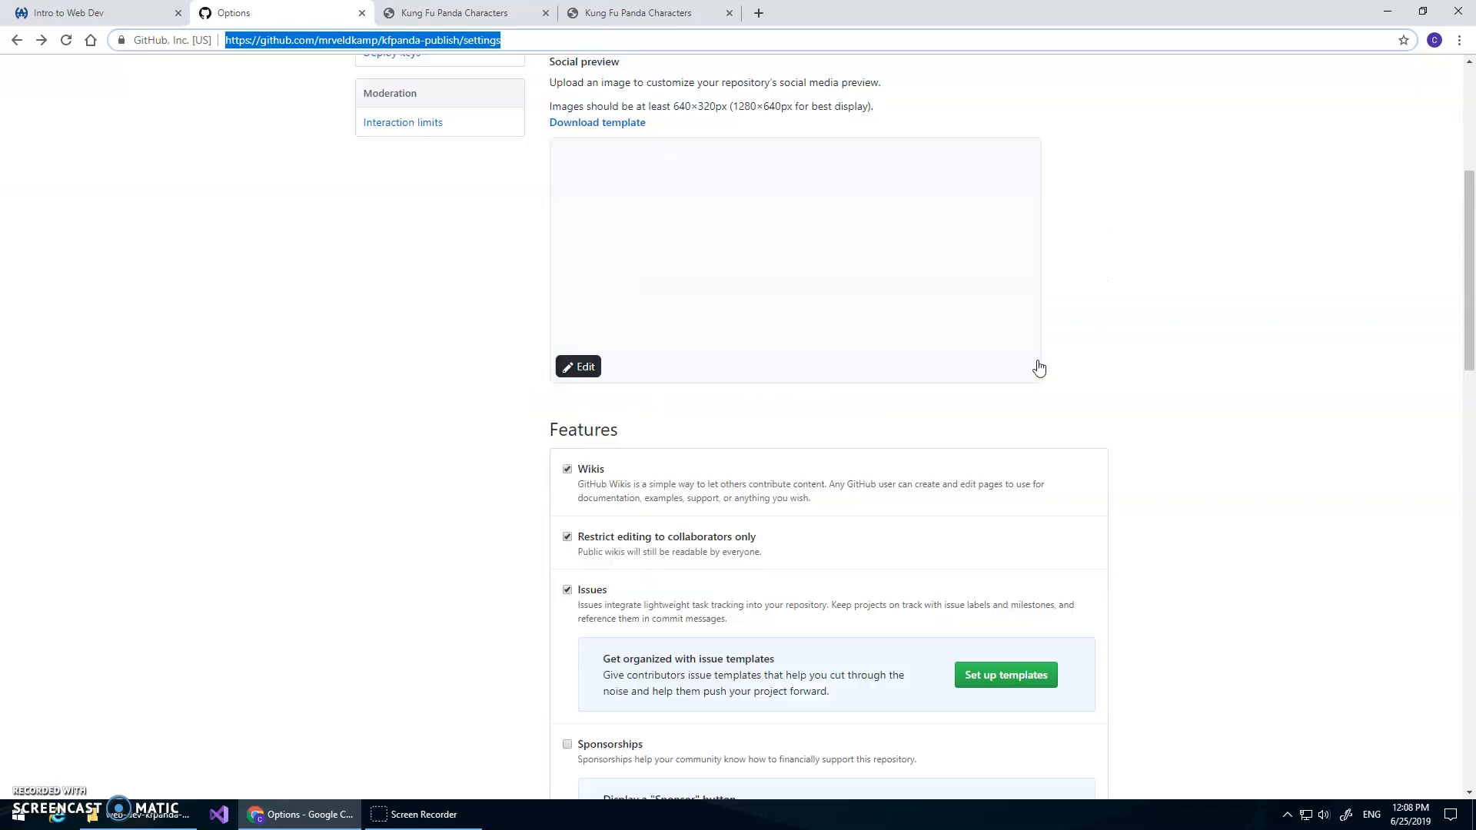
scroll(1039, 369, down, 13)
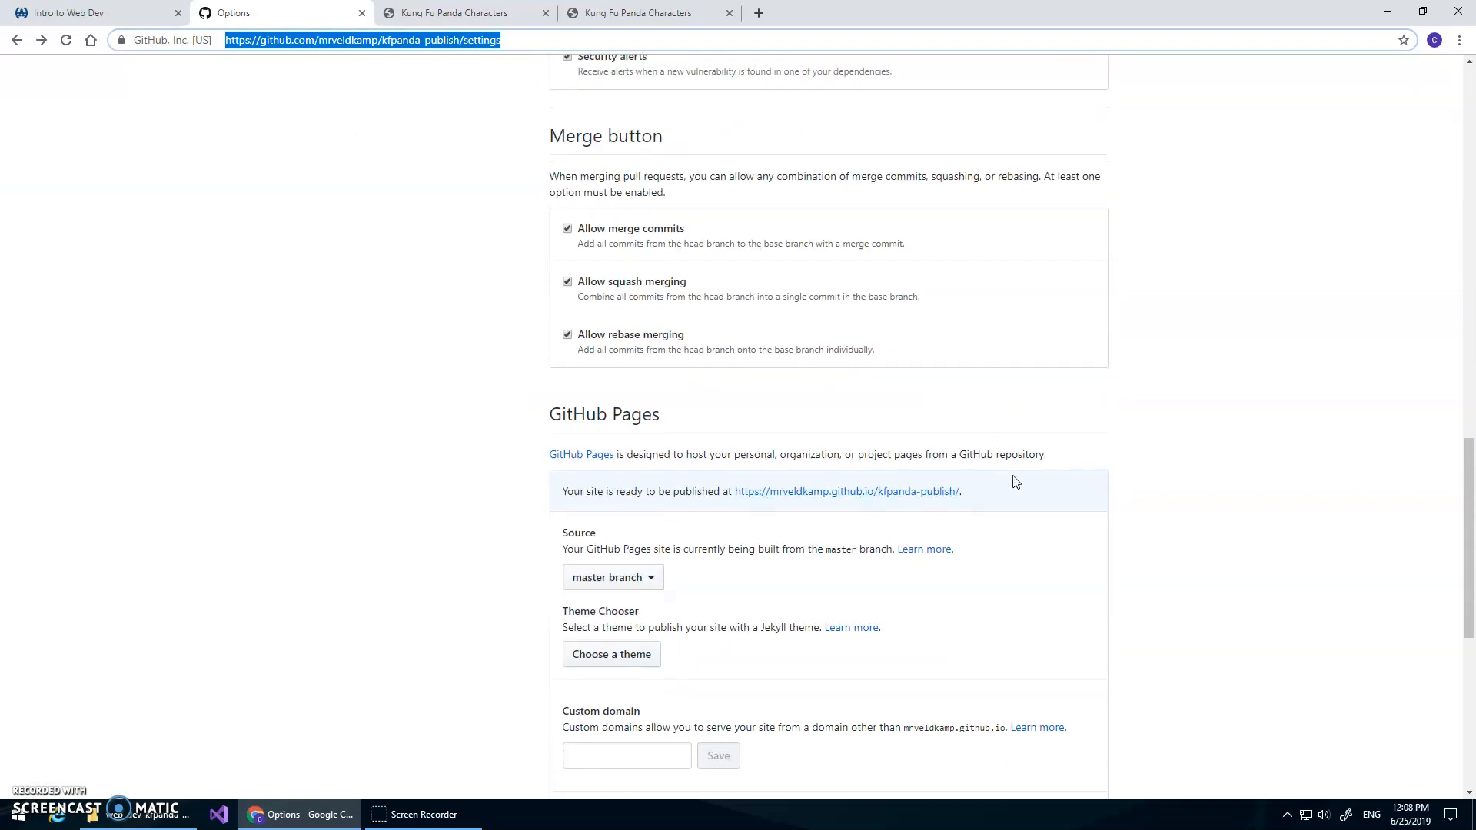
click(1219, 440)
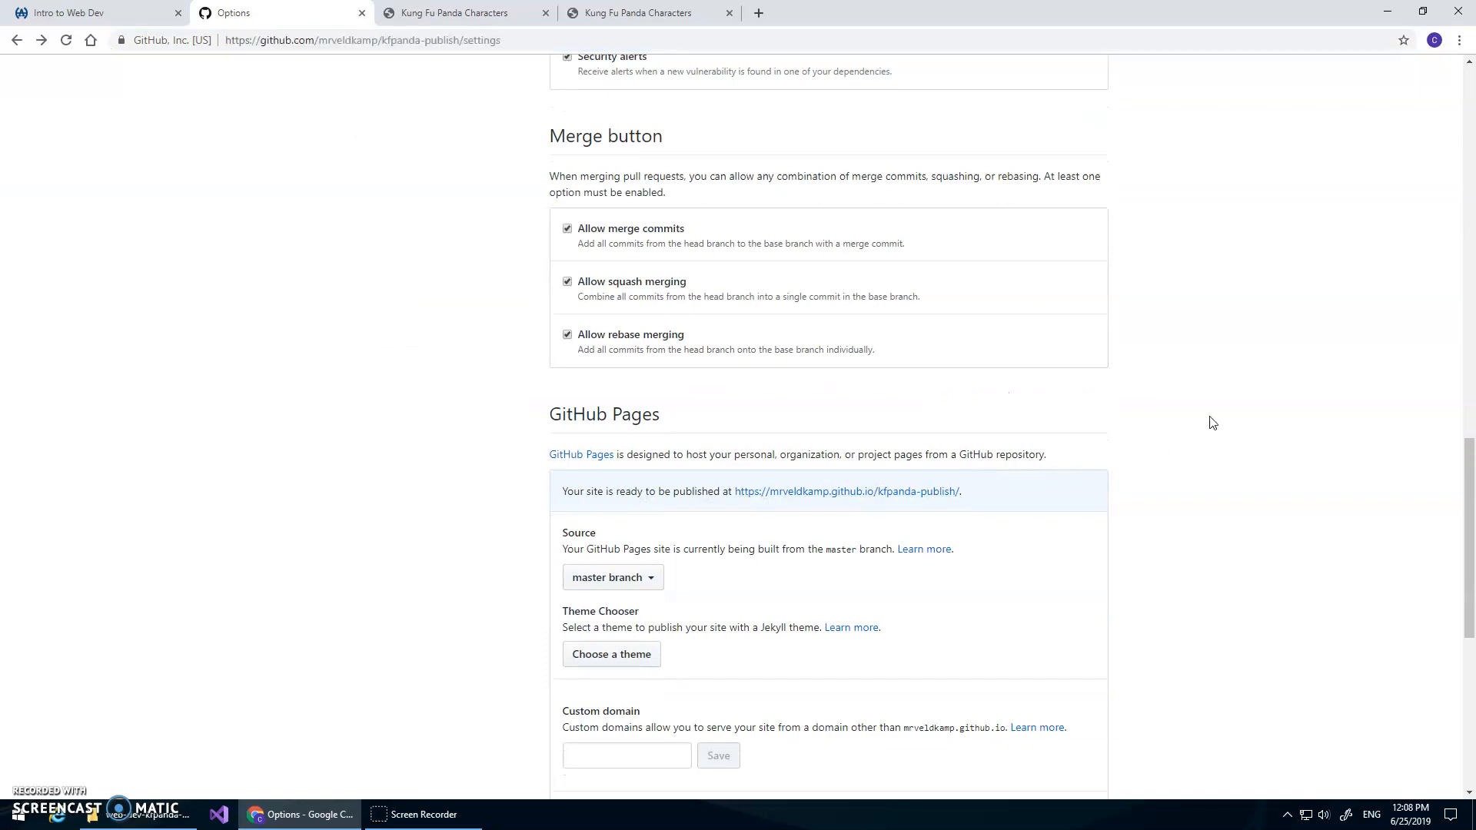
scroll(1213, 404, up, 11)
scroll(1215, 395, up, 7)
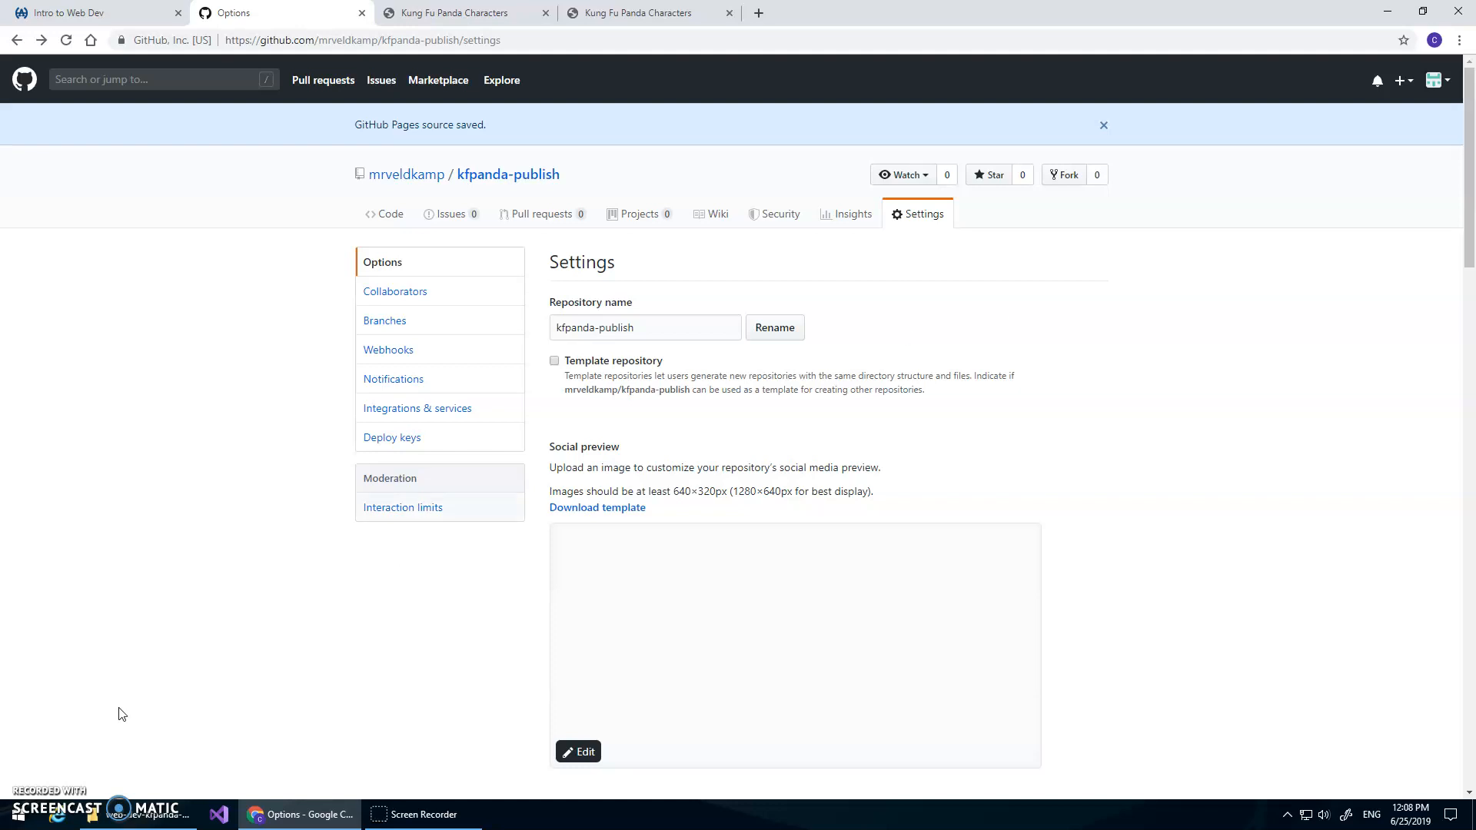
Switch to the Intro to Web Dev page and return to the CS10 Home page
click(74, 25)
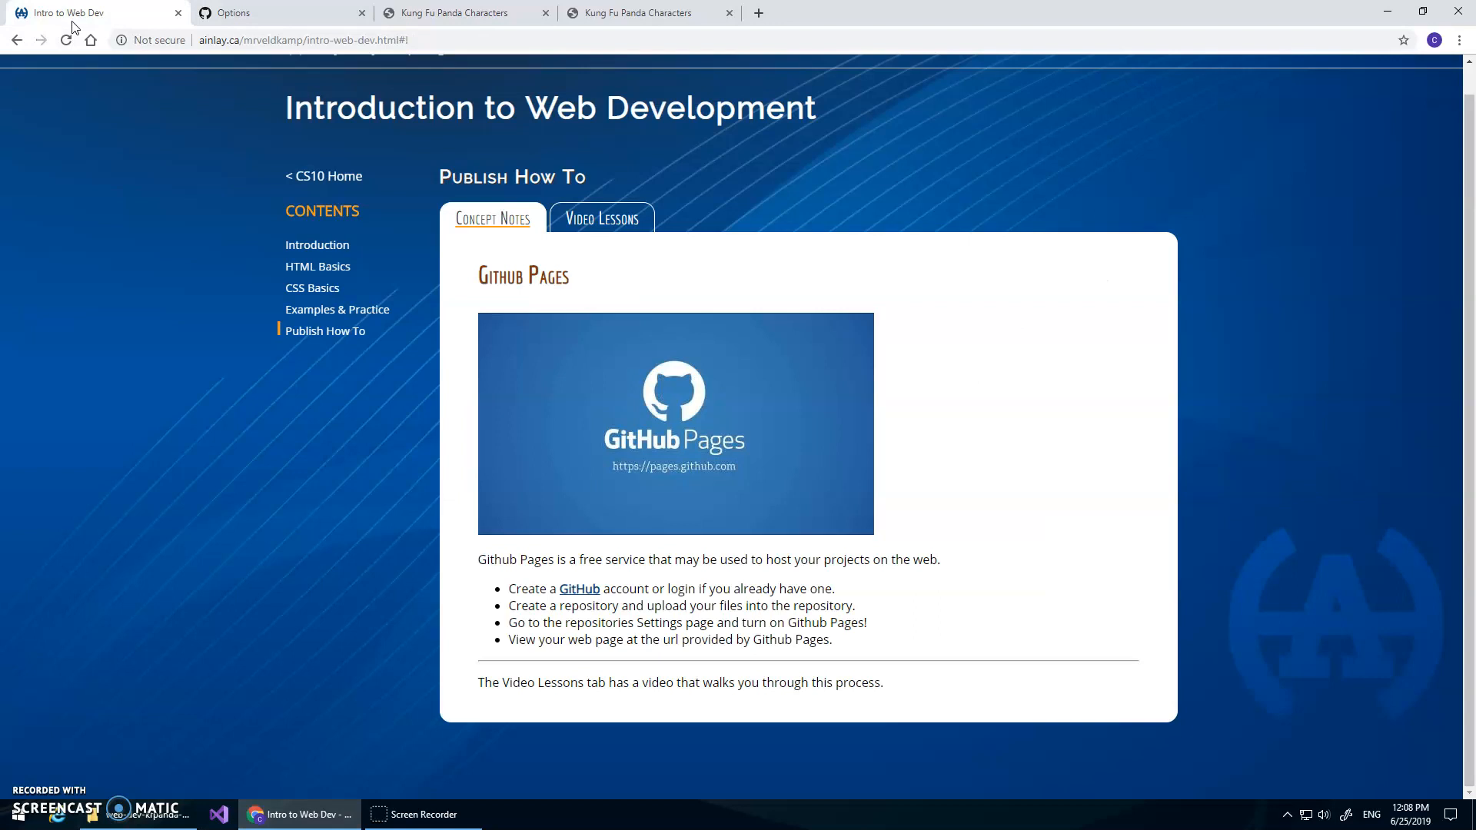
scroll(683, 153, up, 1)
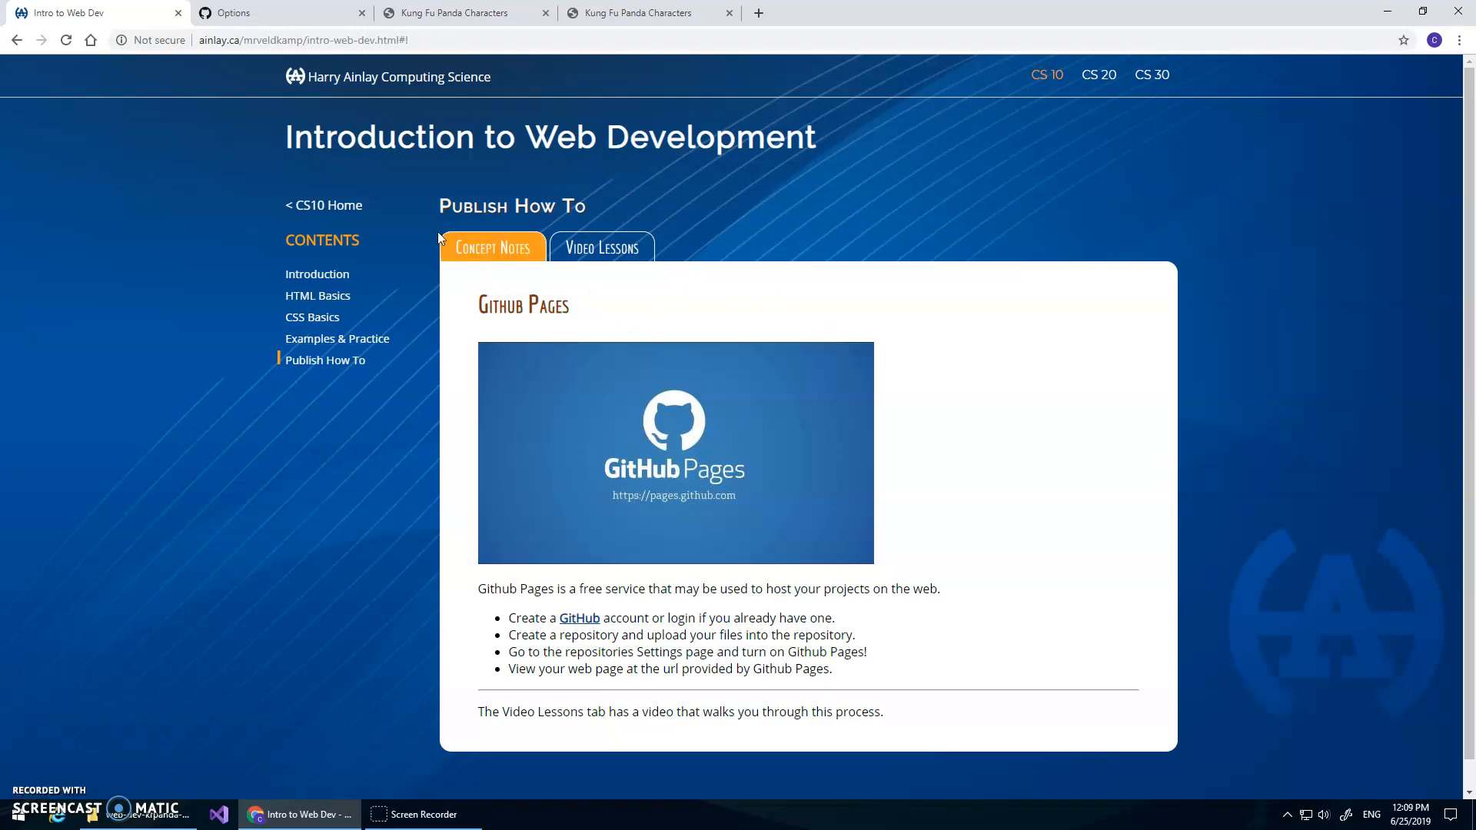
click(338, 209)
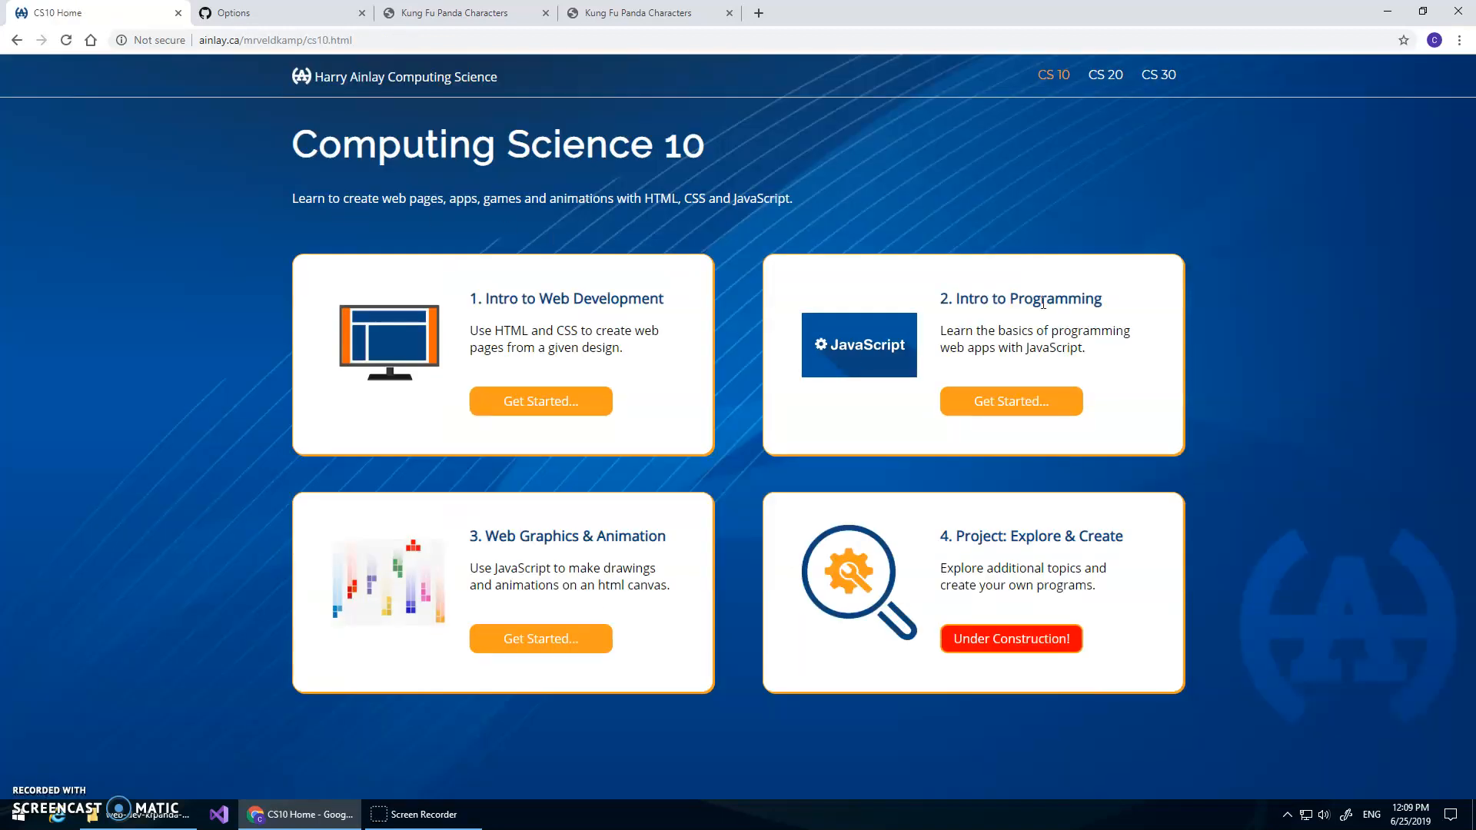